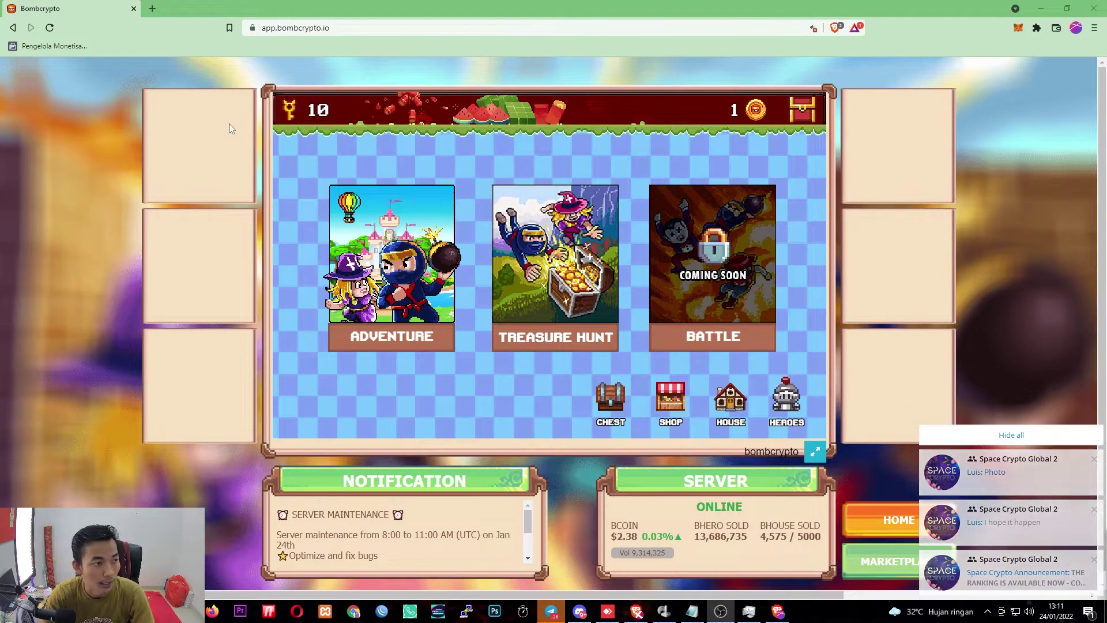
Switch to the browser window with the Xpadder Windows 10 64 bit search results and look through the download sources
click(662, 611)
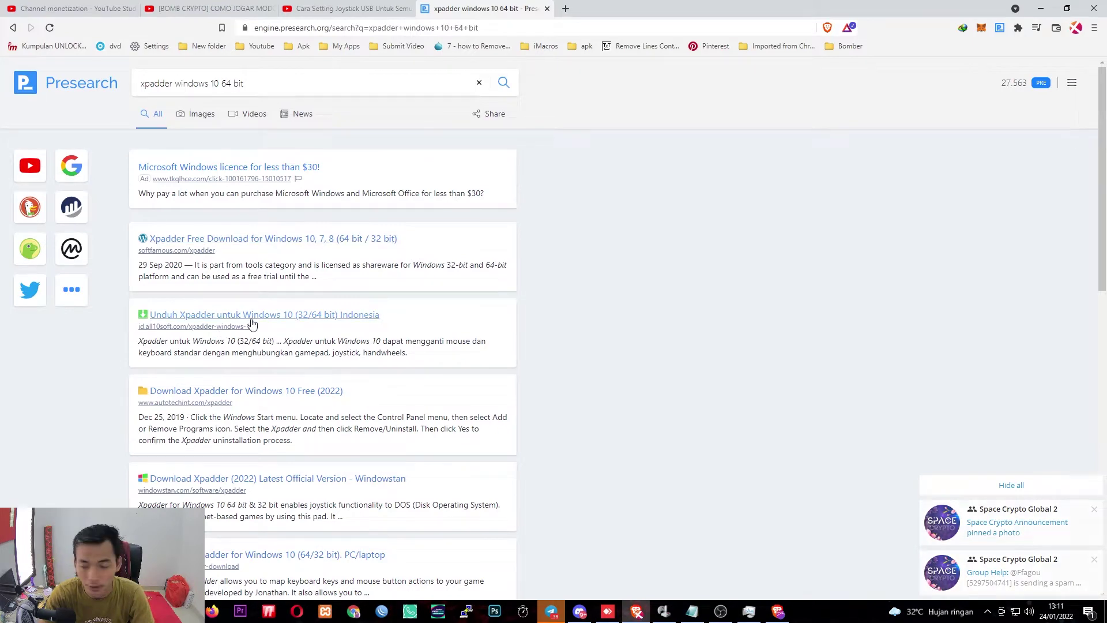
scroll(254, 323, down, 1)
scroll(282, 328, up, 1)
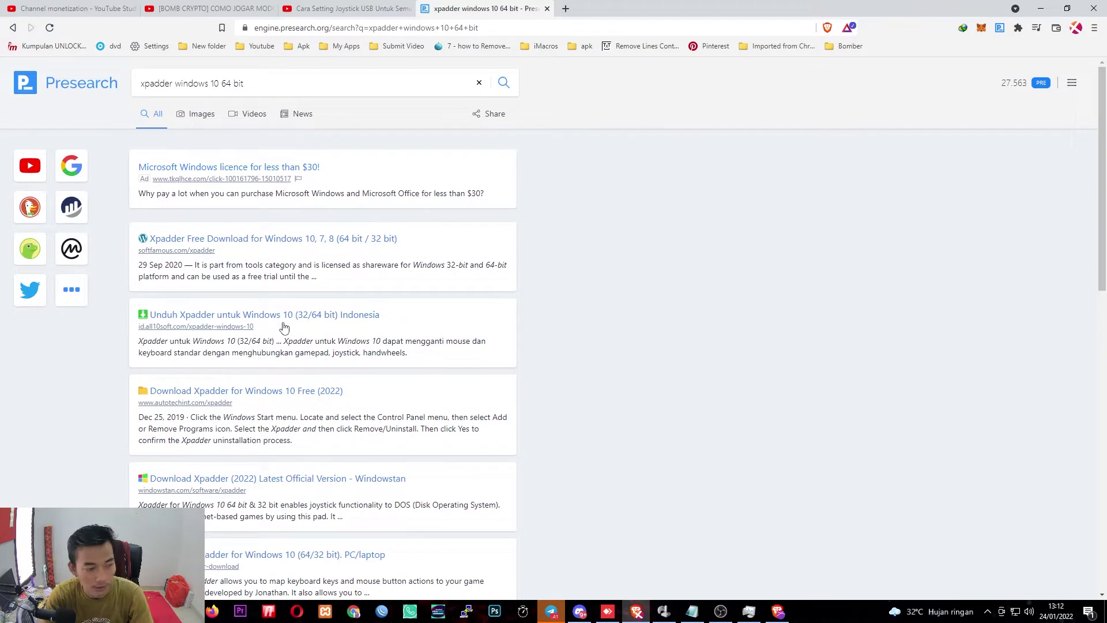
scroll(299, 300, down, 1)
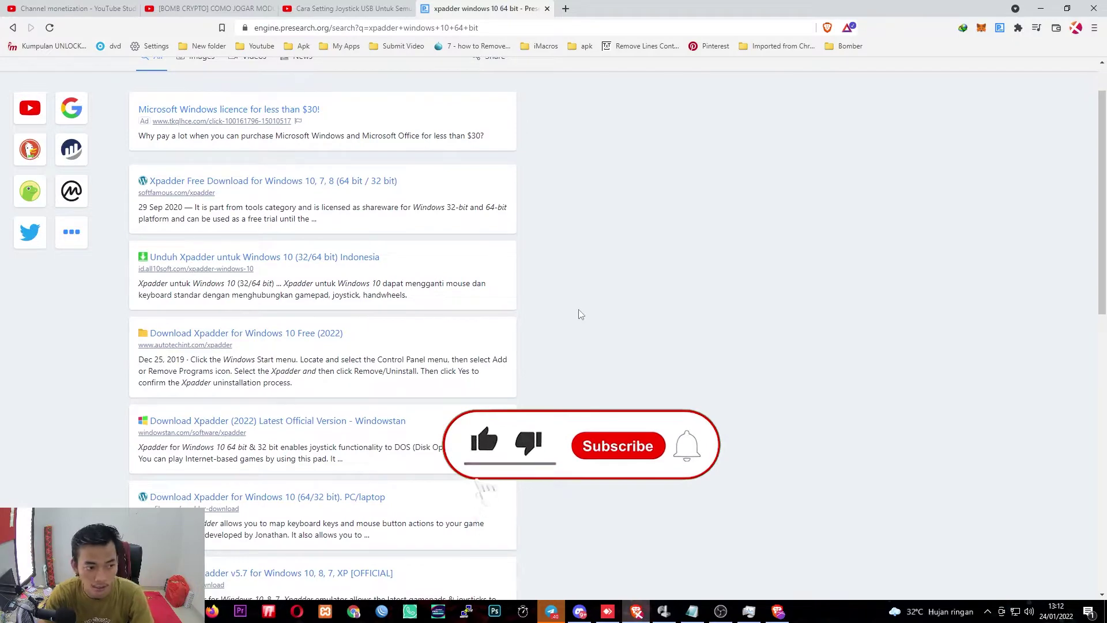
Minimise both browser windows and the Videos folder window to reveal the desktop with the Notepad window
click(1036, 14)
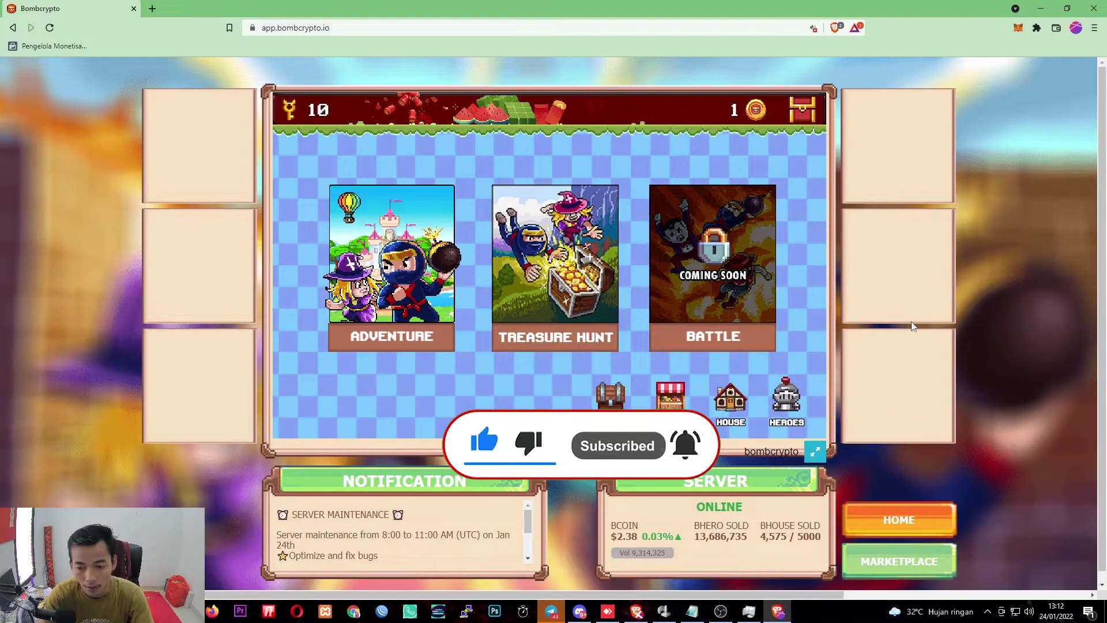
click(1037, 8)
click(1039, 8)
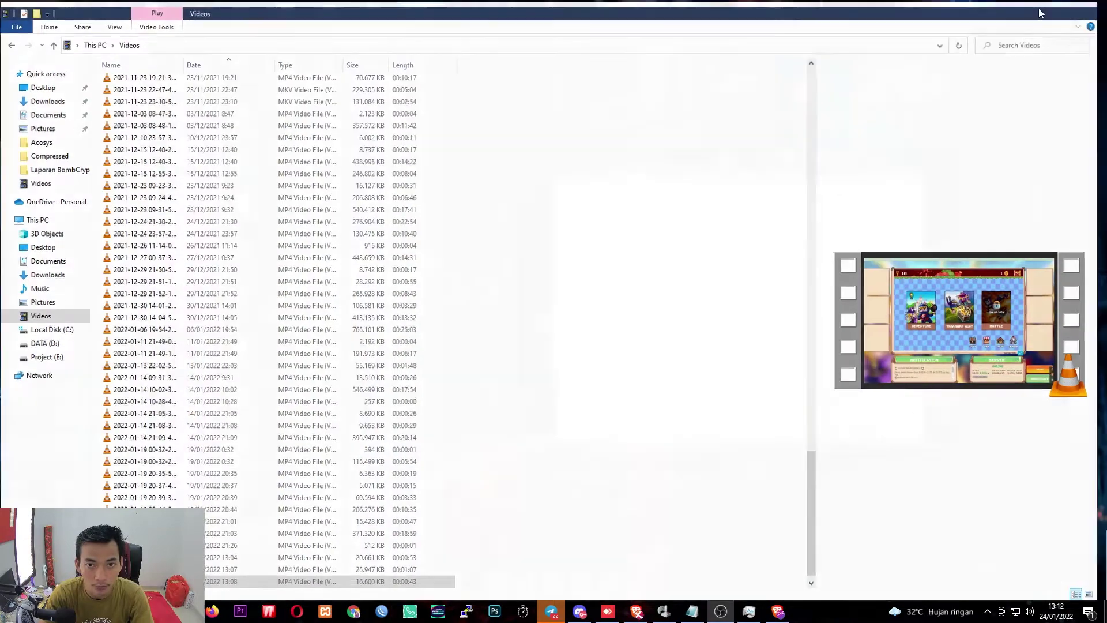
click(775, 243)
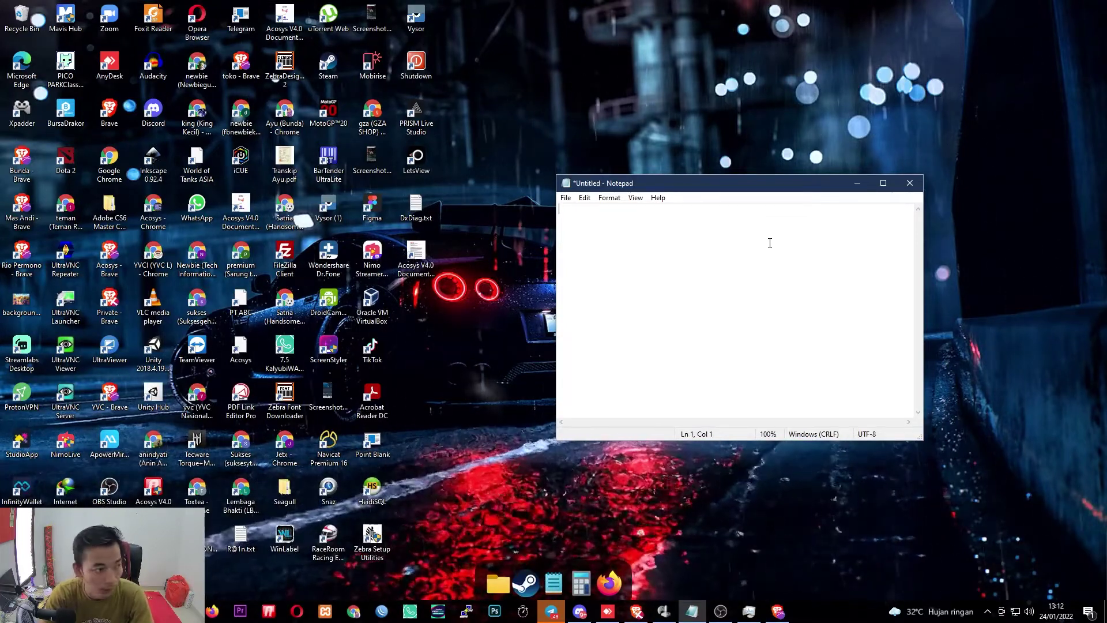
Check that the Xpadder desktop shortcut's properties use Windows 7 compatibility mode and accept them
click(19, 118)
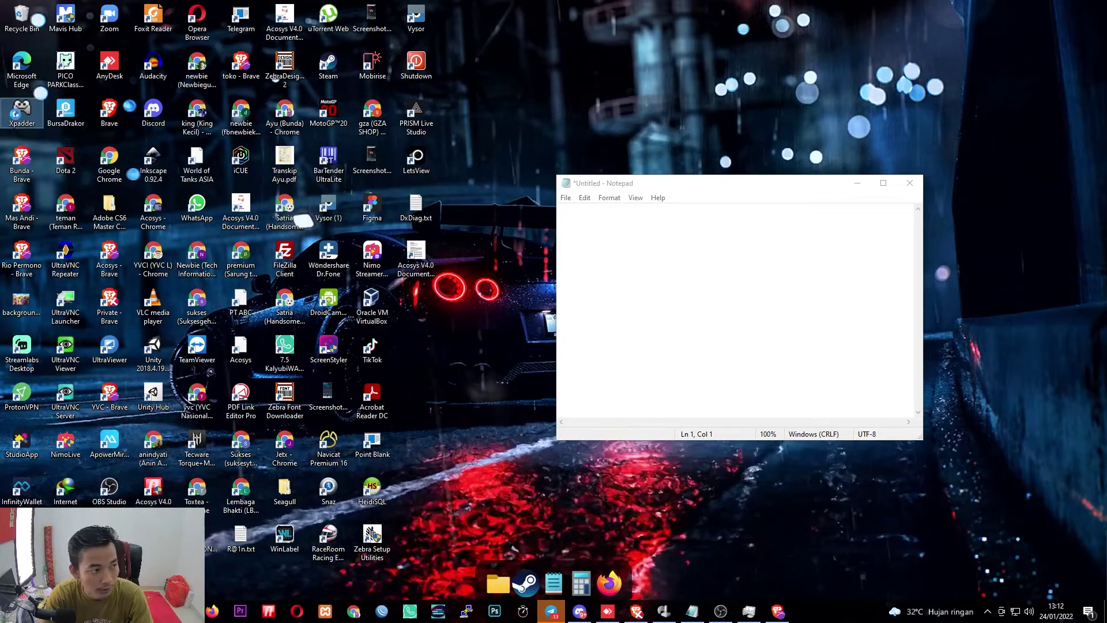
right_click(17, 119)
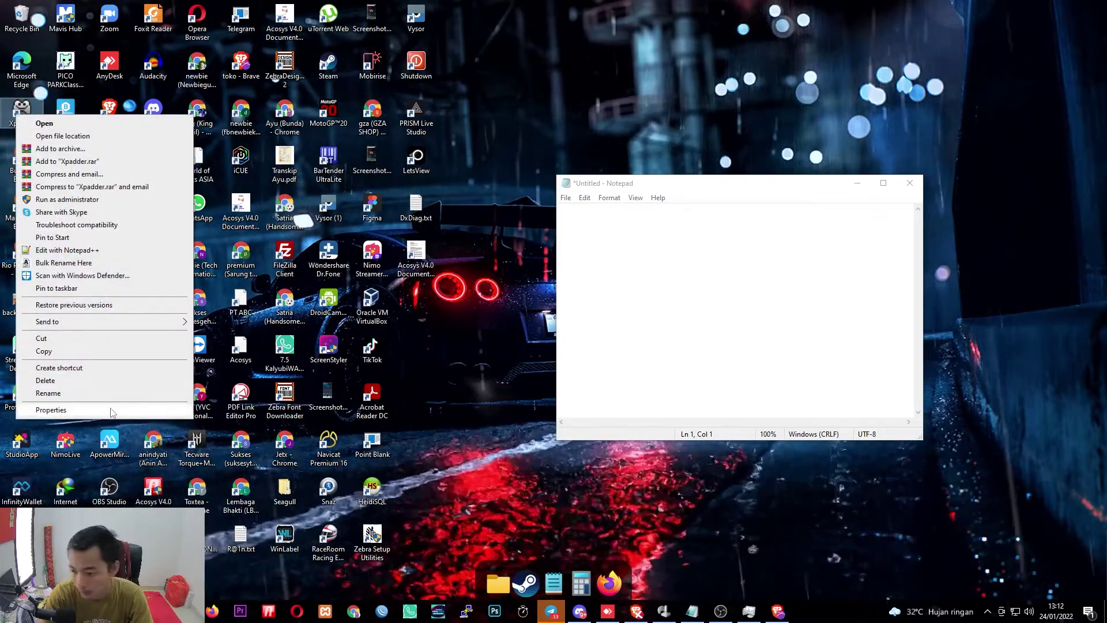
click(50, 409)
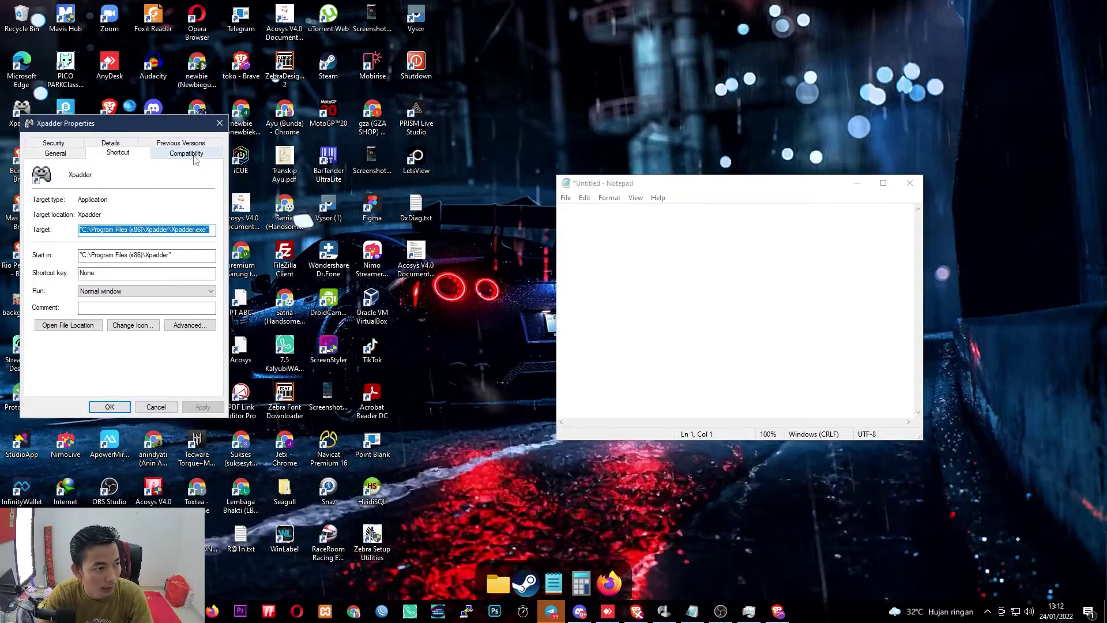
click(194, 156)
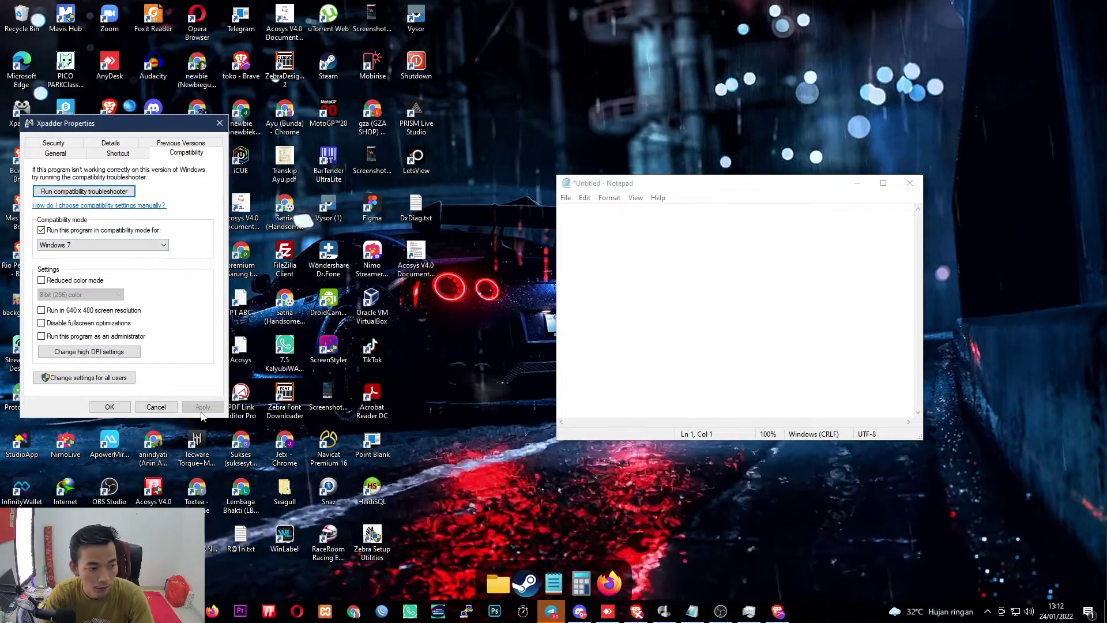
click(110, 407)
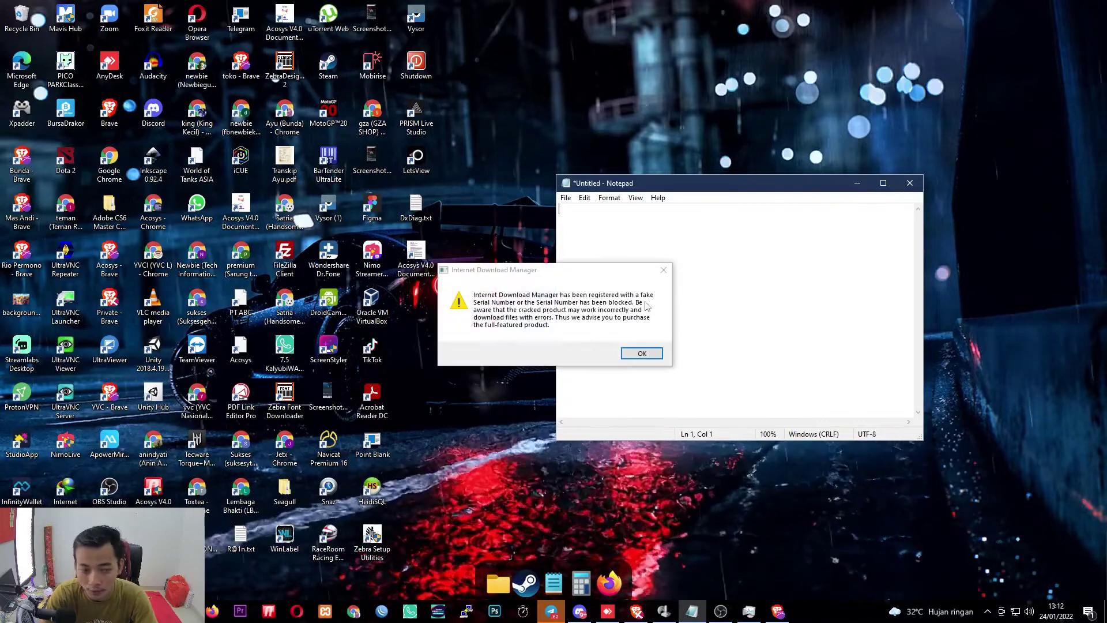
Dismiss the Internet Download Manager notice and launch Xpadder from the desktop
key(Return)
click(781, 249)
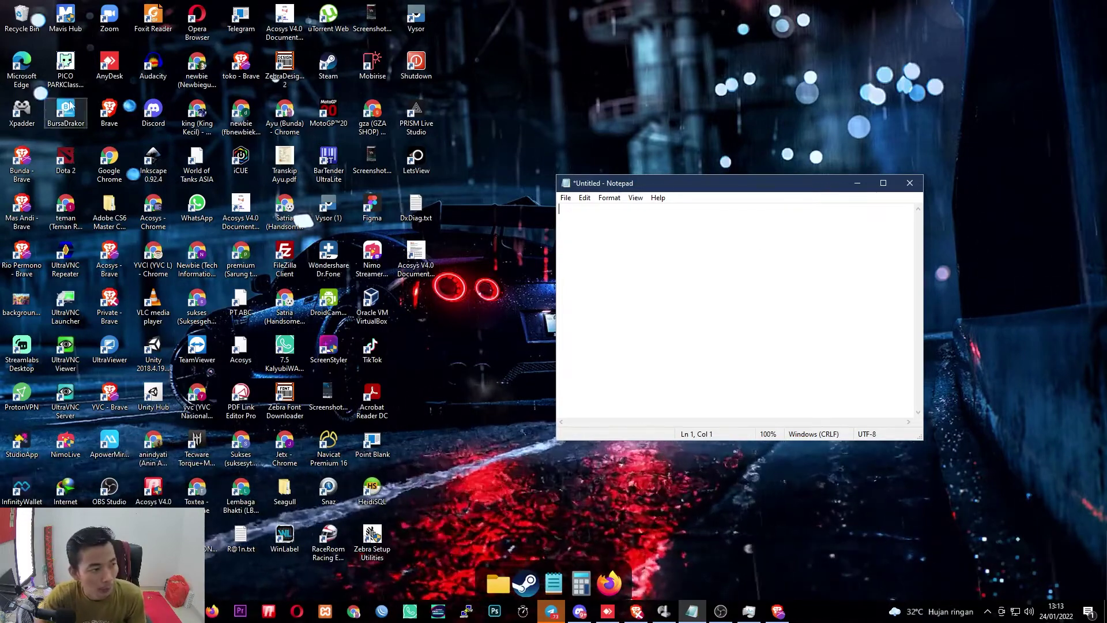
double_click(23, 113)
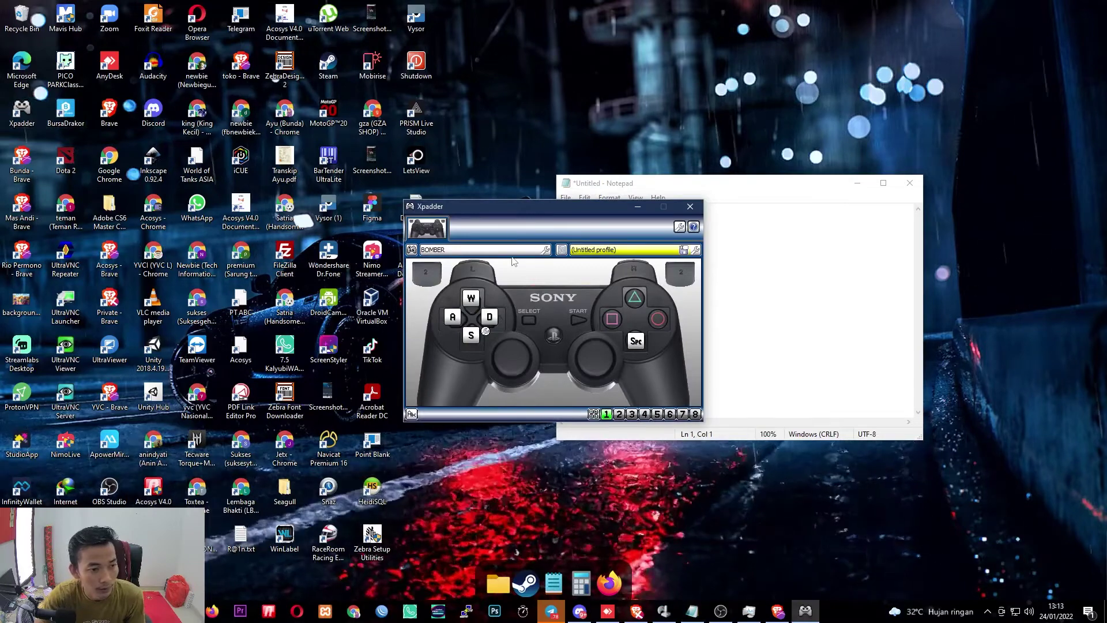
click(484, 251)
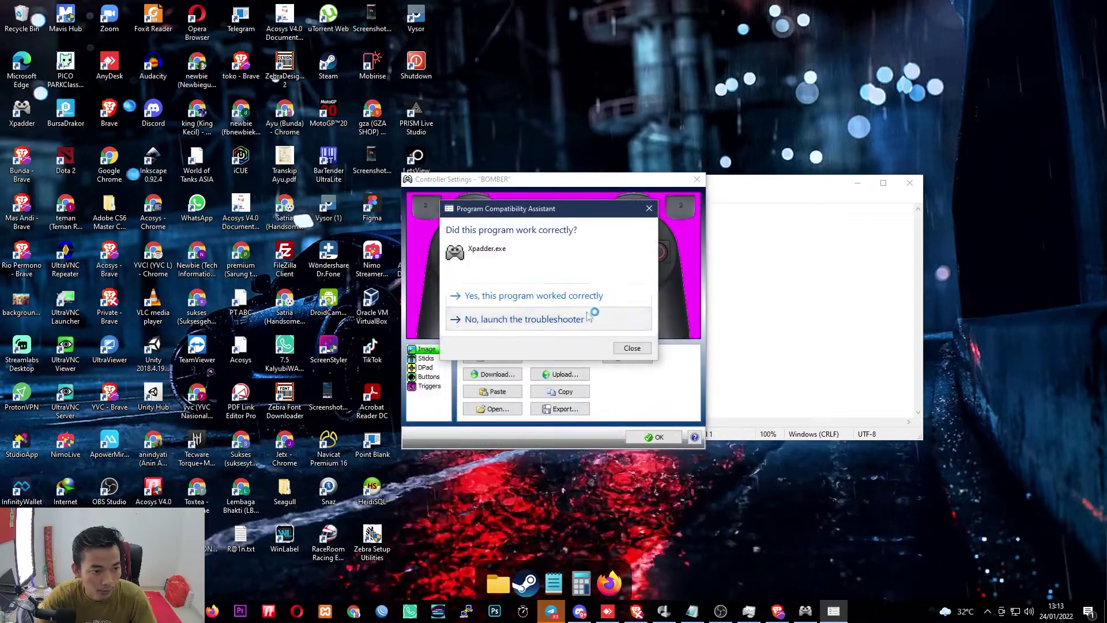
click(541, 325)
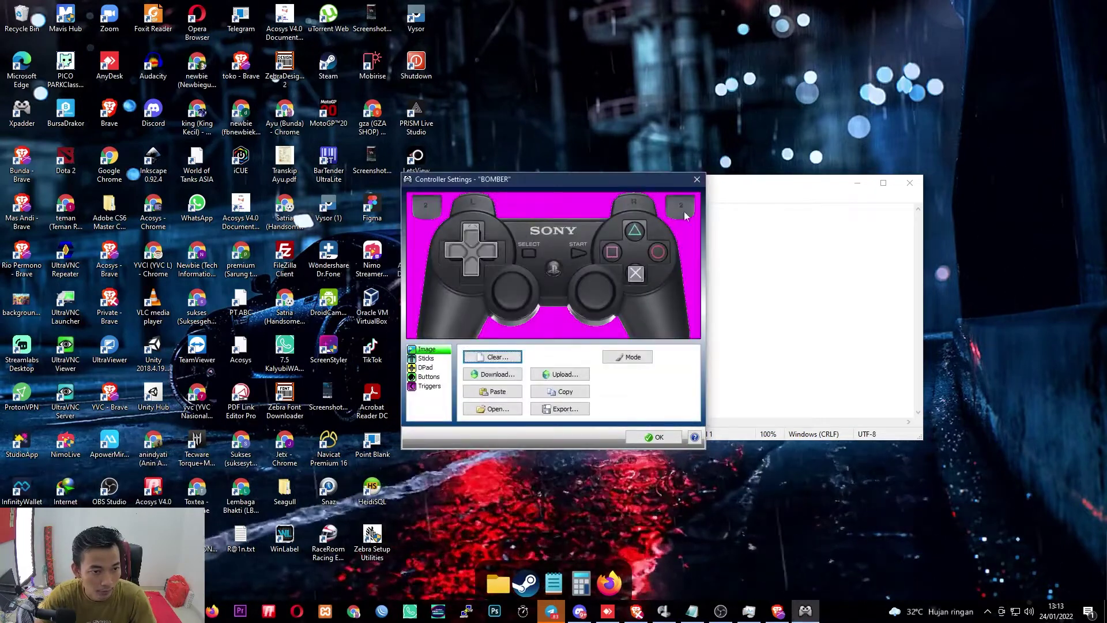
click(696, 179)
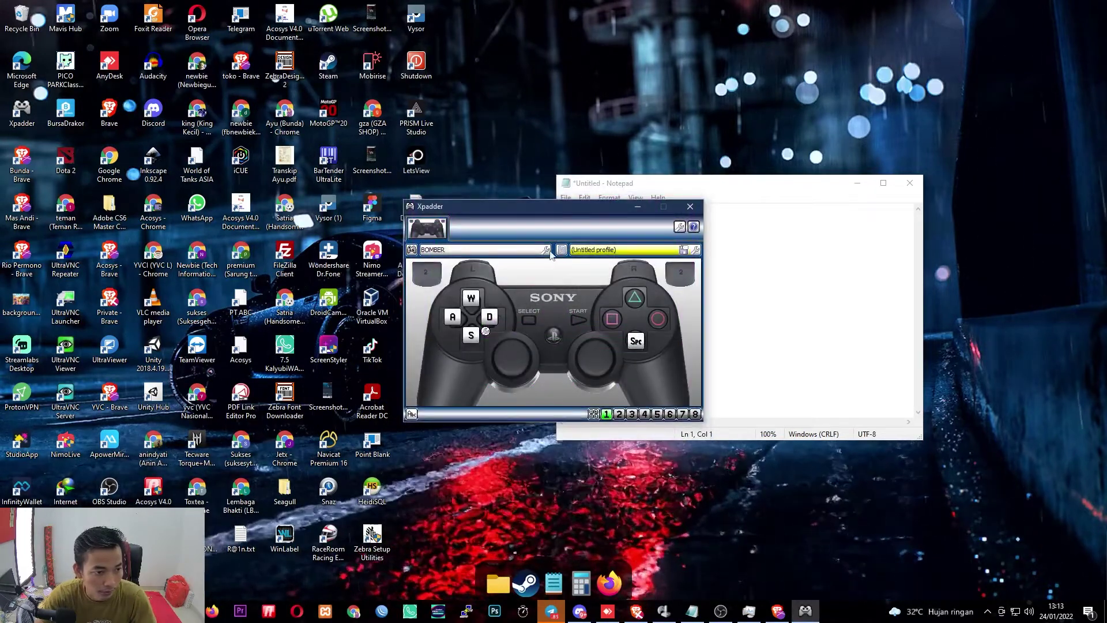
Start a new controller layout for the Gamepad F310 and load PS3 Controller 1.bmp as its image
click(411, 249)
click(445, 316)
click(544, 280)
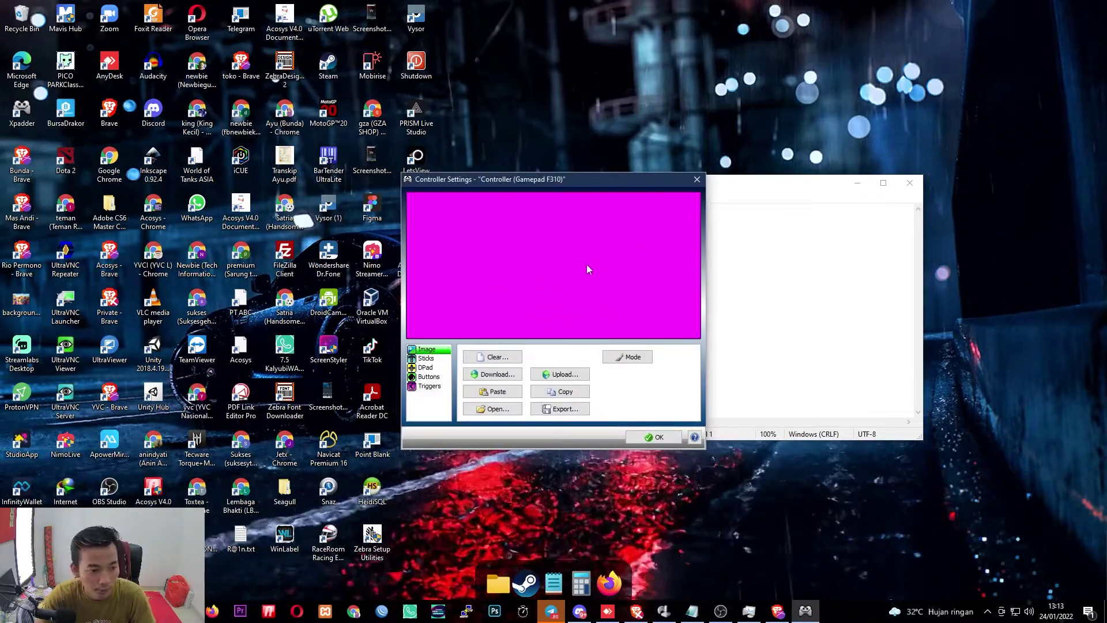
click(495, 410)
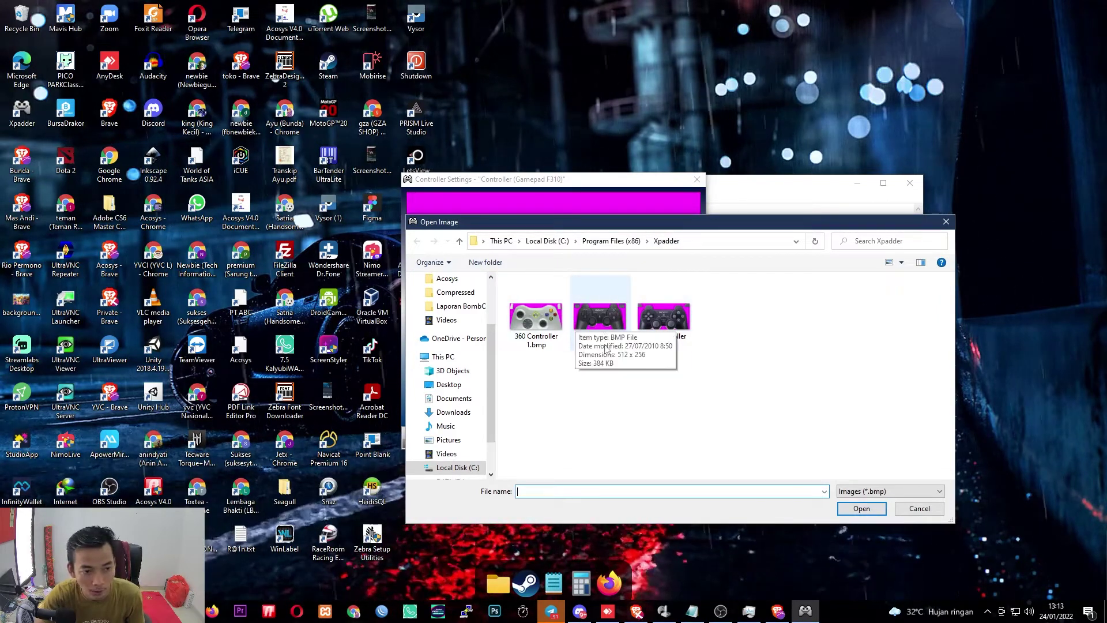
click(602, 327)
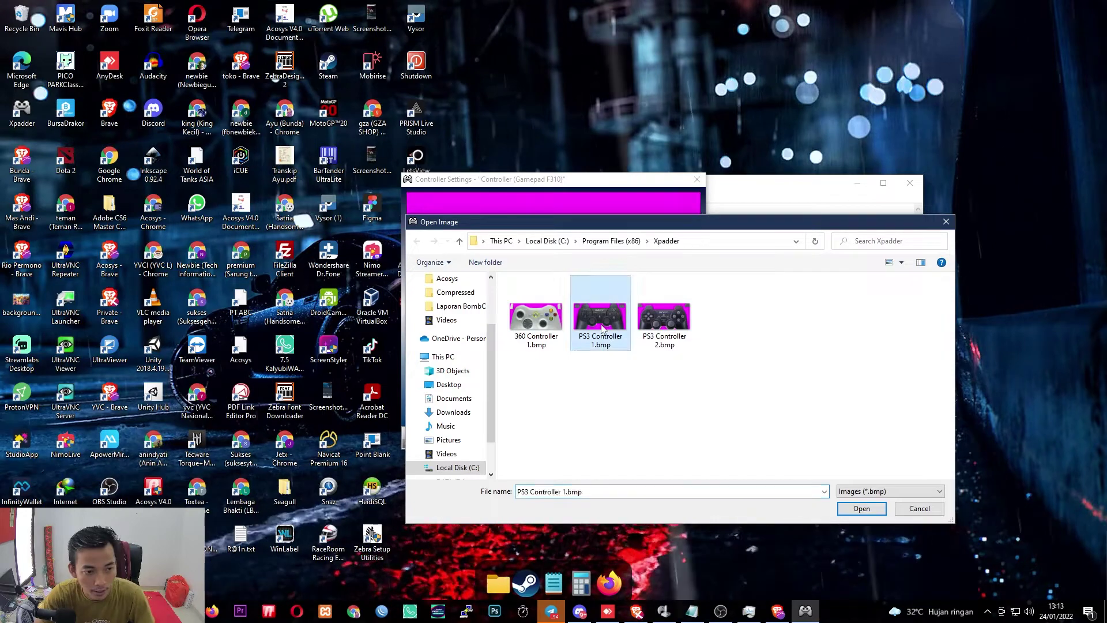
double_click(602, 327)
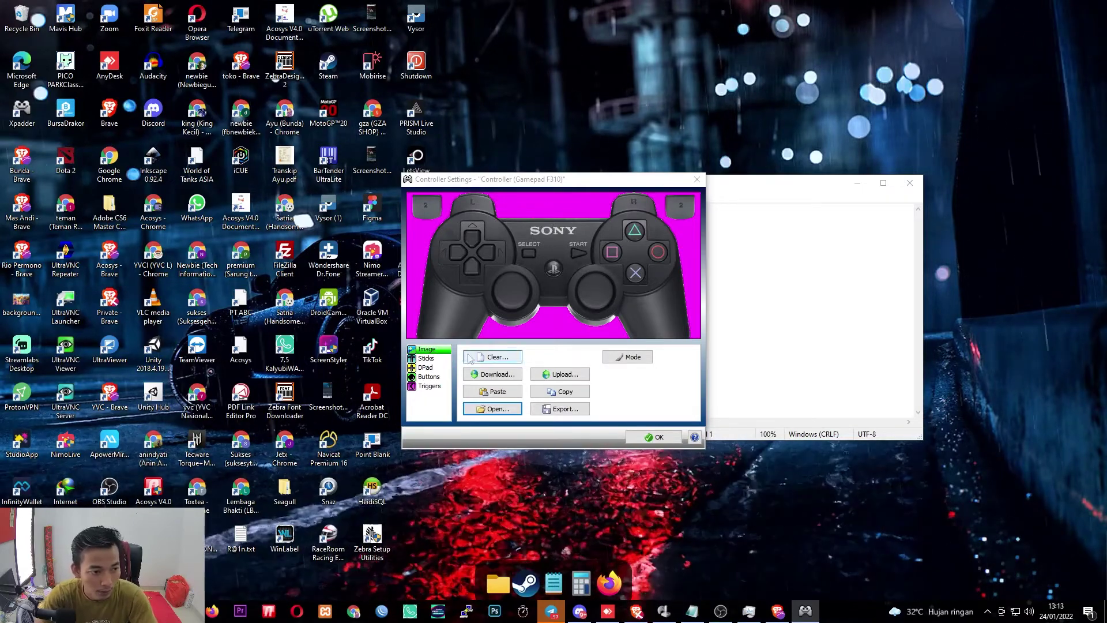
Enable the DPad, skip its automatic detection, and place its marker over the directional pad on the controller image
click(426, 358)
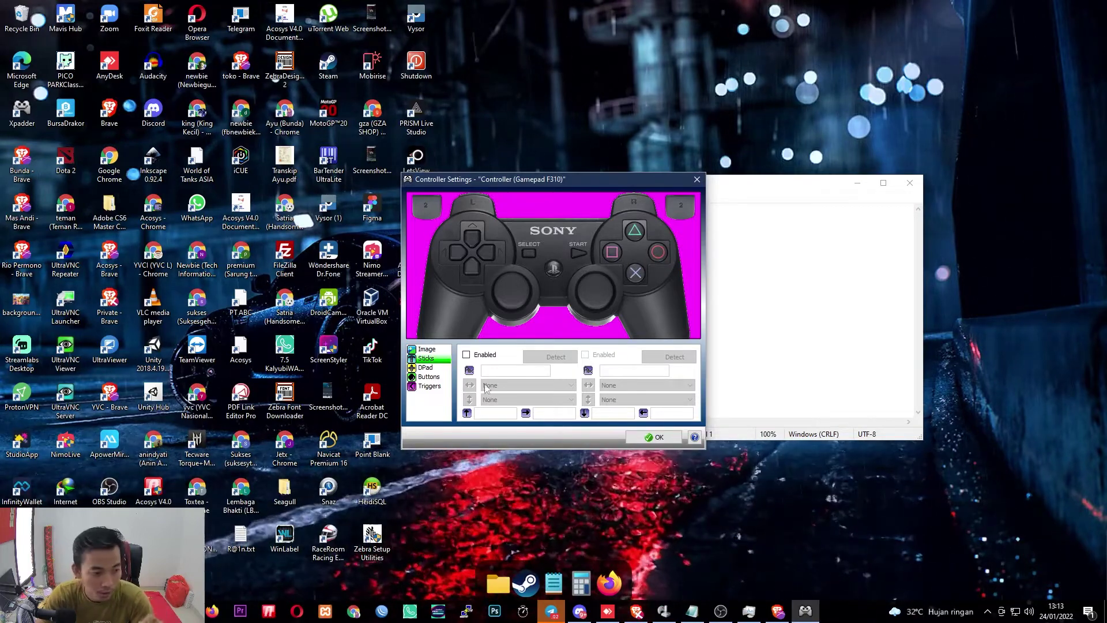
click(426, 368)
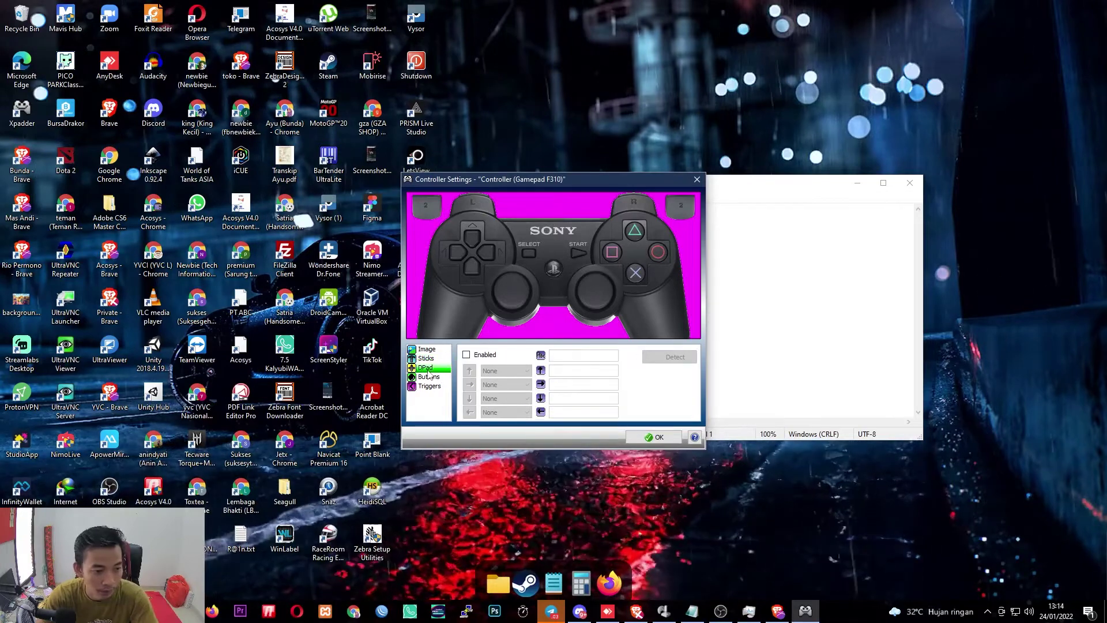
click(482, 356)
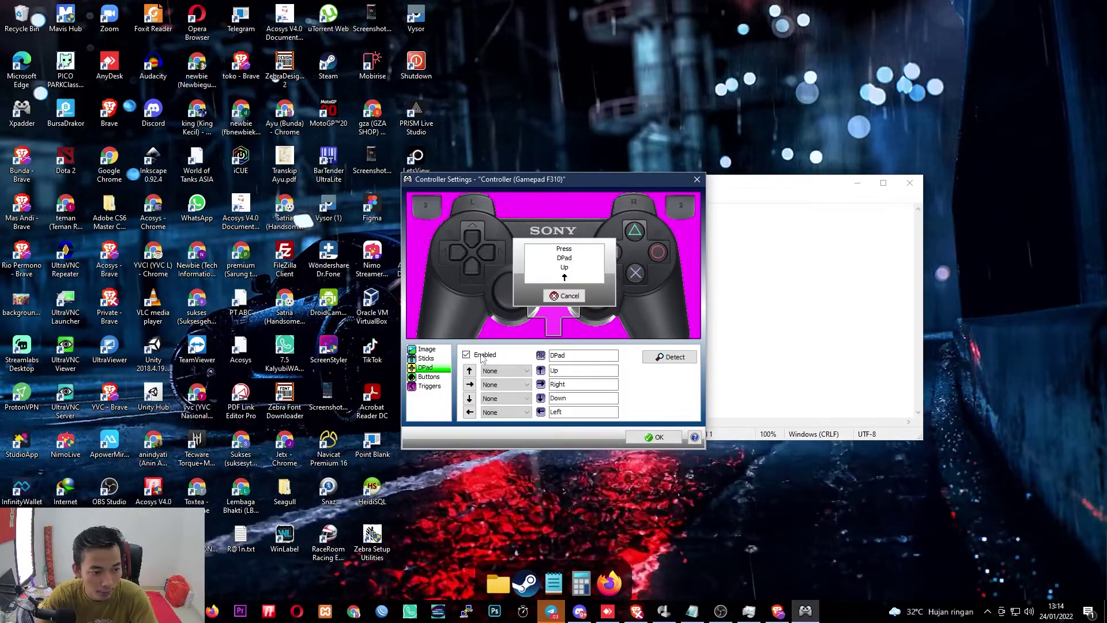
click(567, 296)
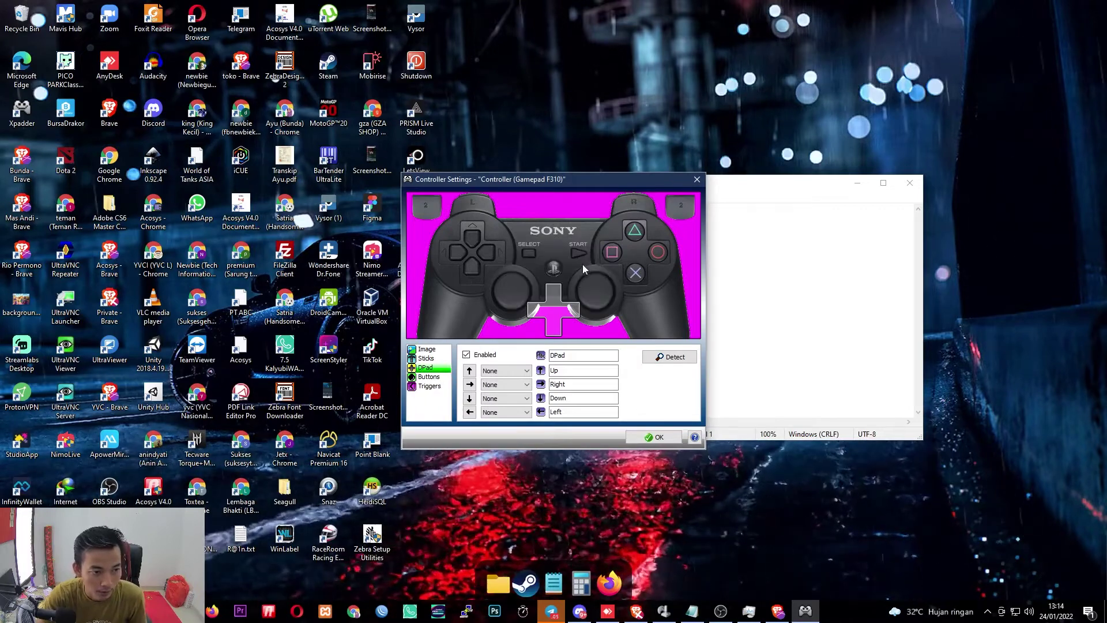
drag(547, 314, 519, 287)
drag(469, 251, 471, 252)
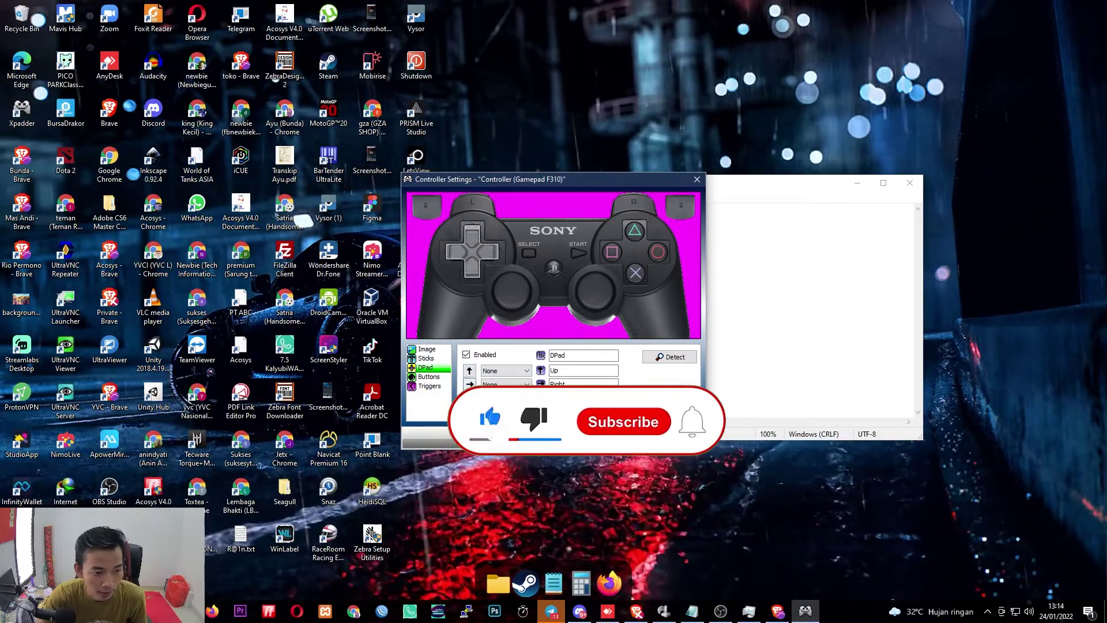
Set the DPad's Up, Right, Down and Left directions to POV
click(468, 372)
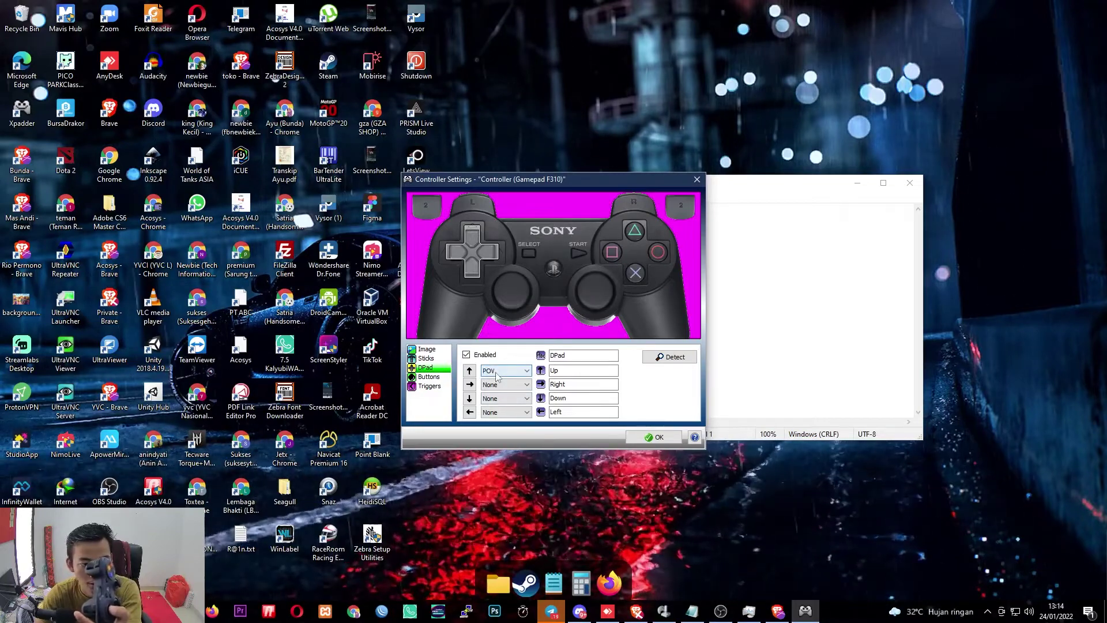
click(470, 385)
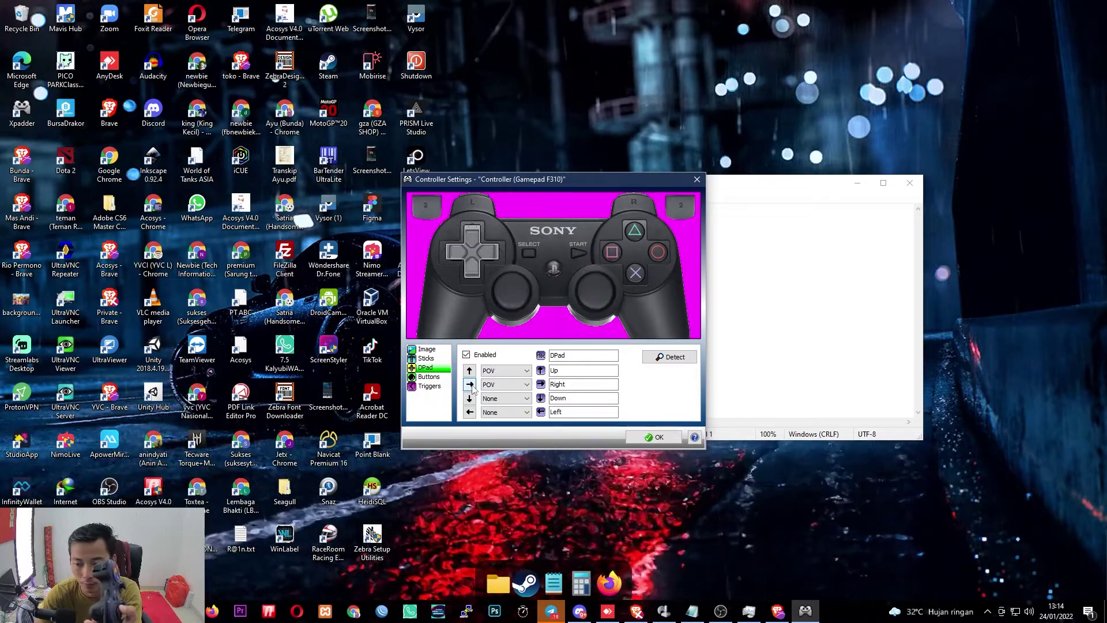
click(470, 398)
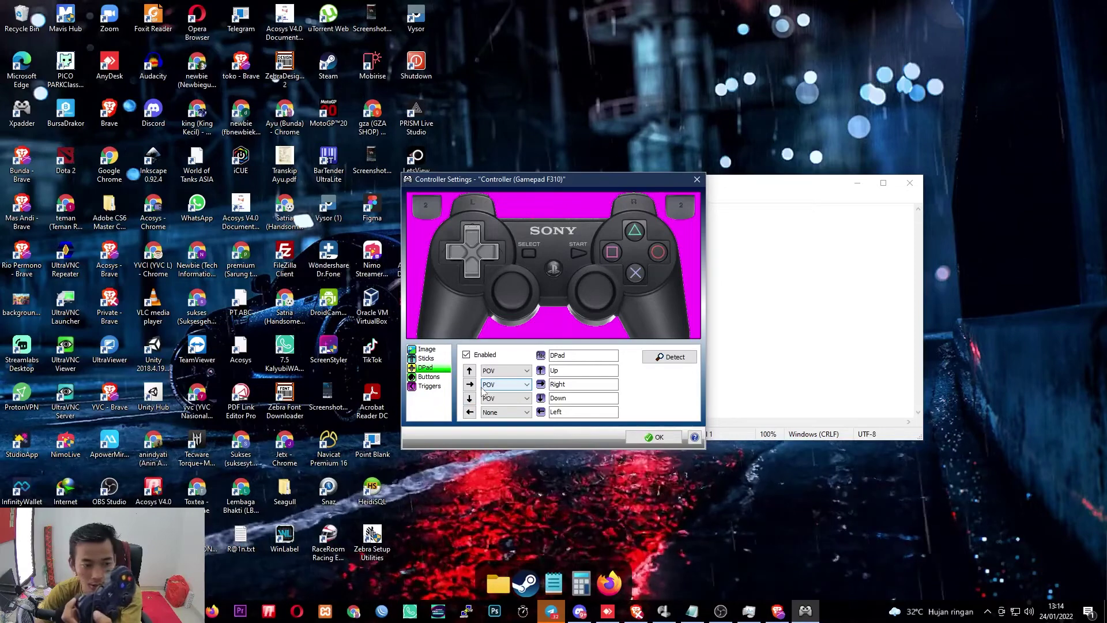
click(469, 411)
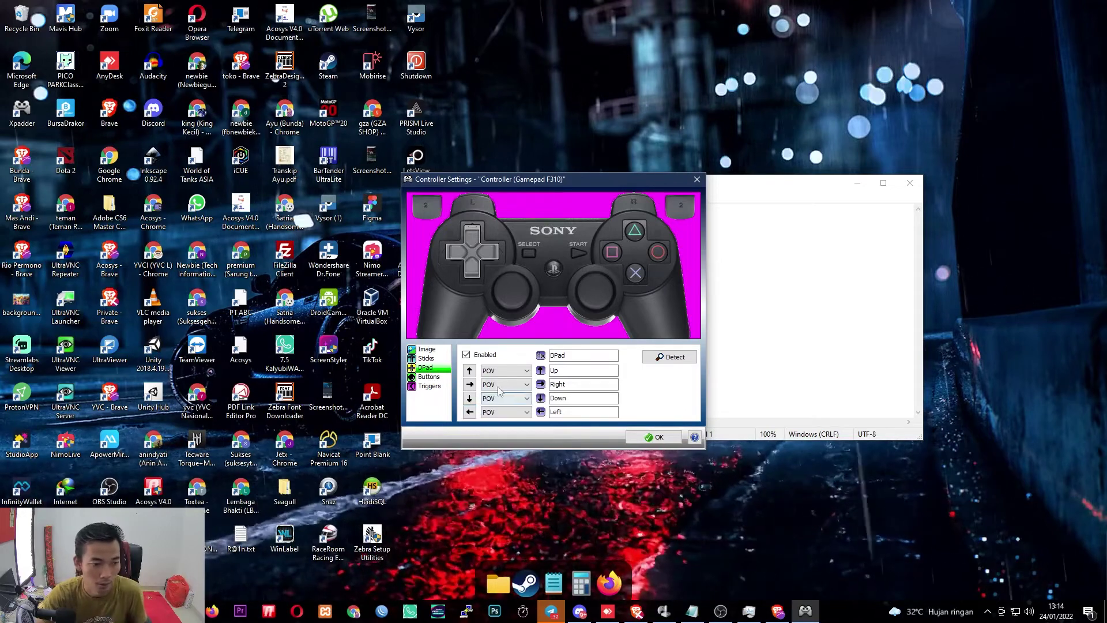
Add Button 1 to the layout, place it over the cross button on the controller image, and accept the controller settings
click(433, 378)
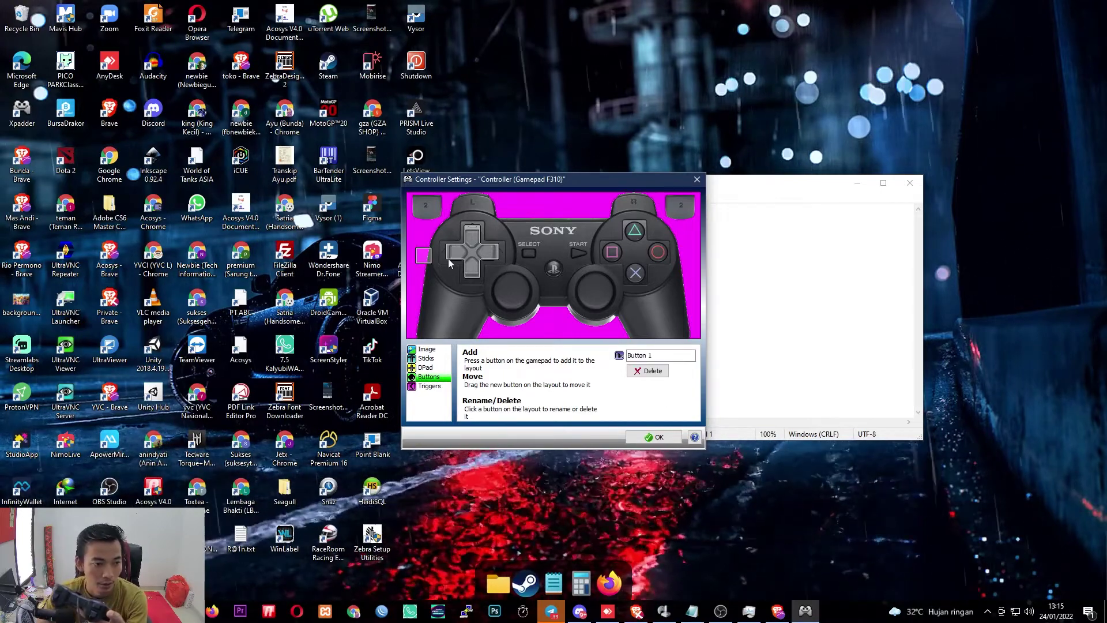
drag(425, 261, 637, 280)
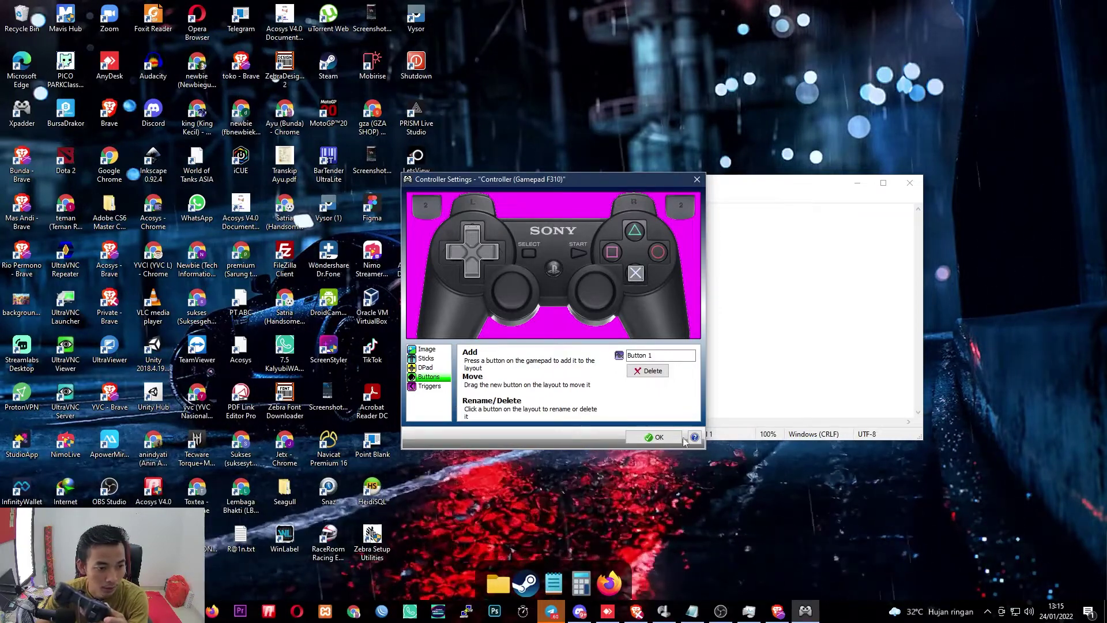
click(655, 437)
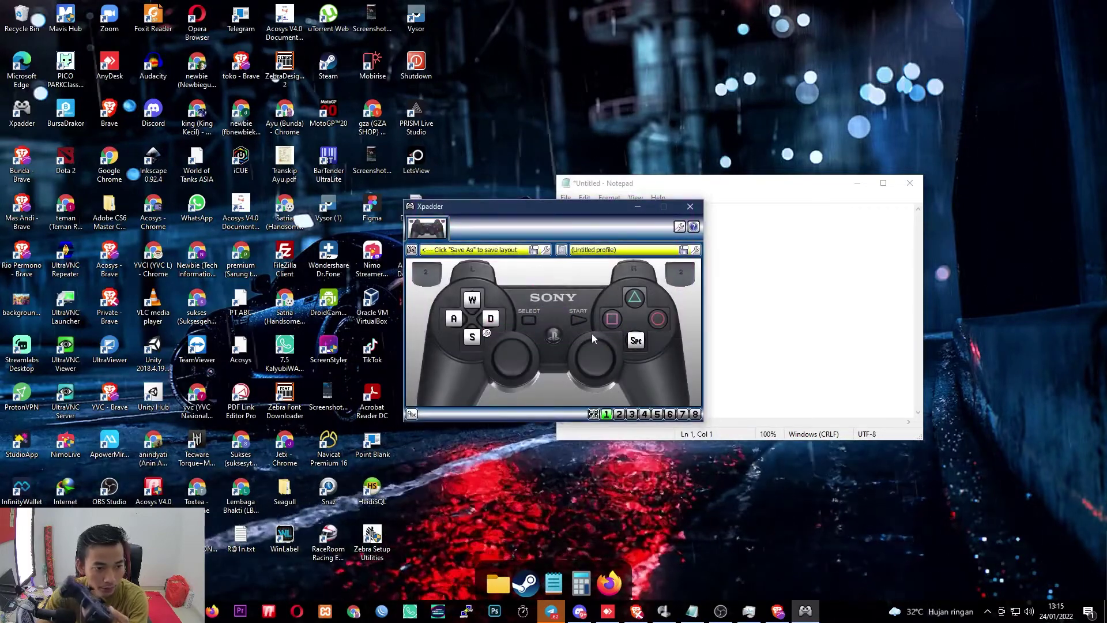
Assign the W key to DPad Up and the A key to DPad Left
click(471, 299)
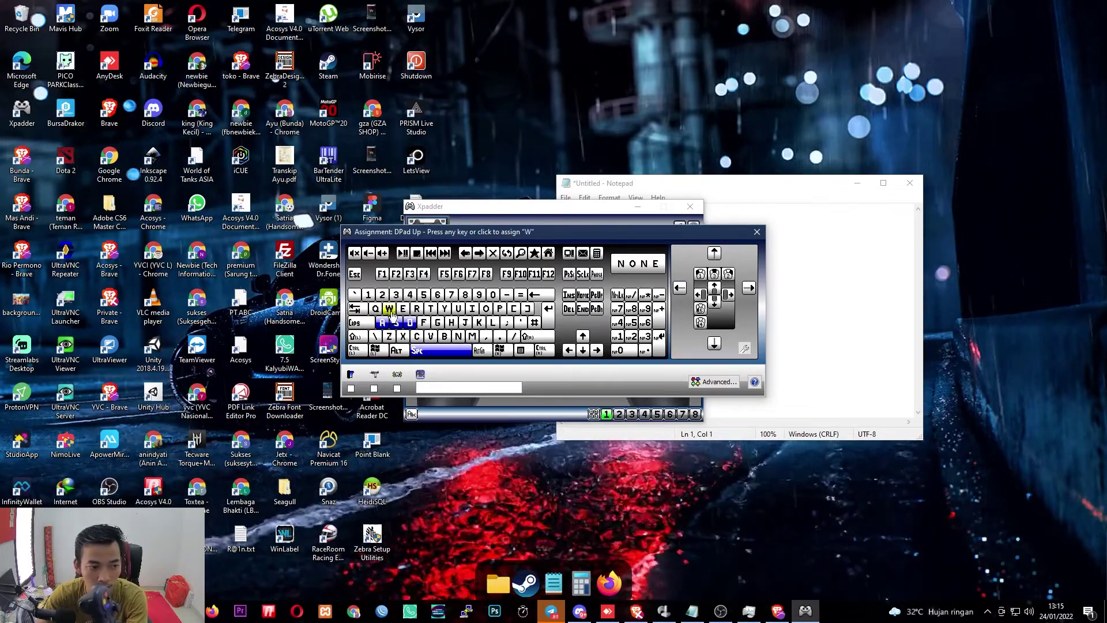
click(389, 309)
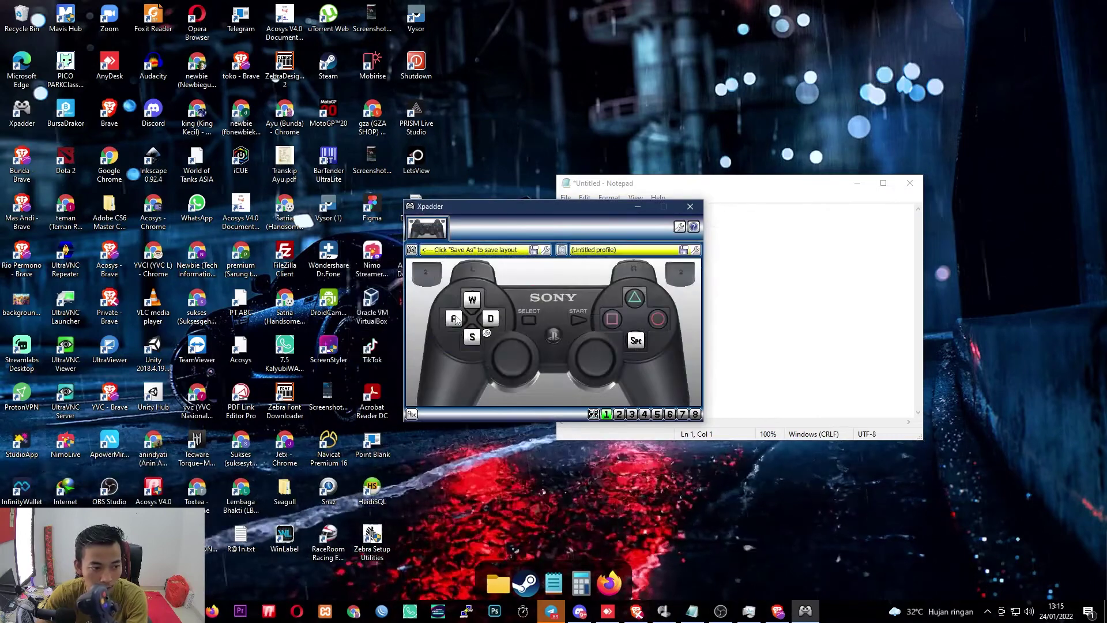
click(430, 314)
click(397, 321)
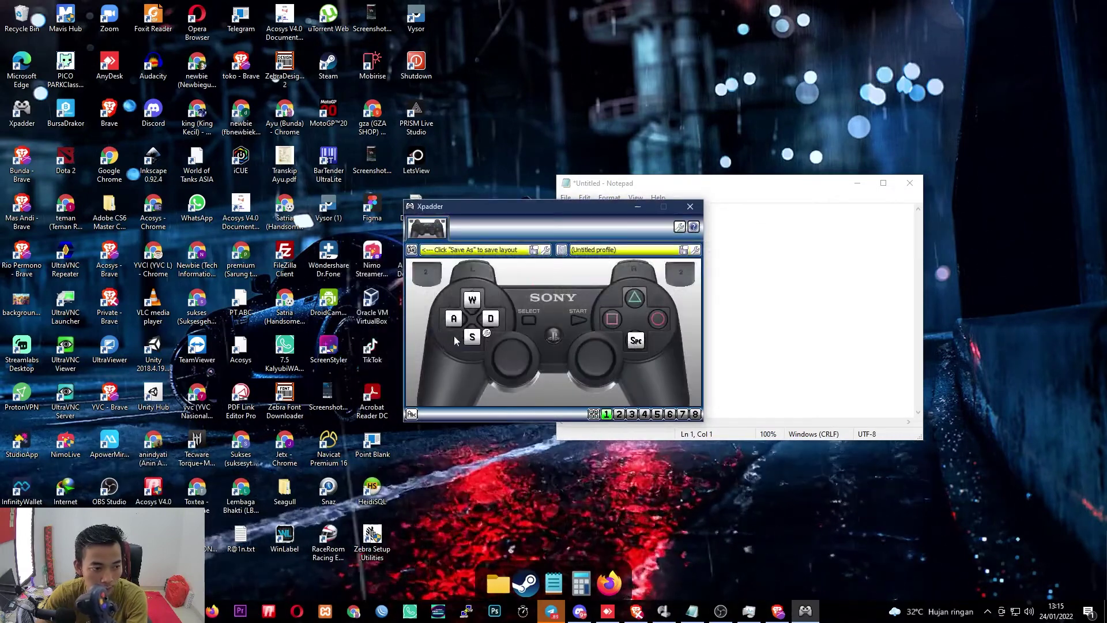
Assign the S key to DPad Down, the D key to DPad Right, and the Space key to Button 1
click(427, 335)
click(397, 321)
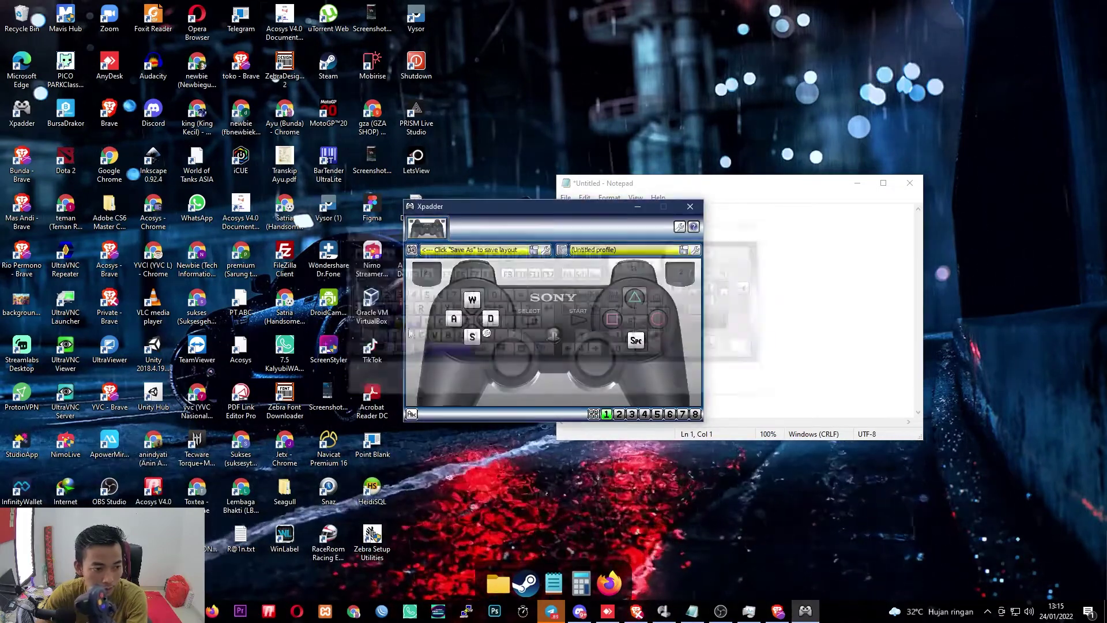
click(489, 323)
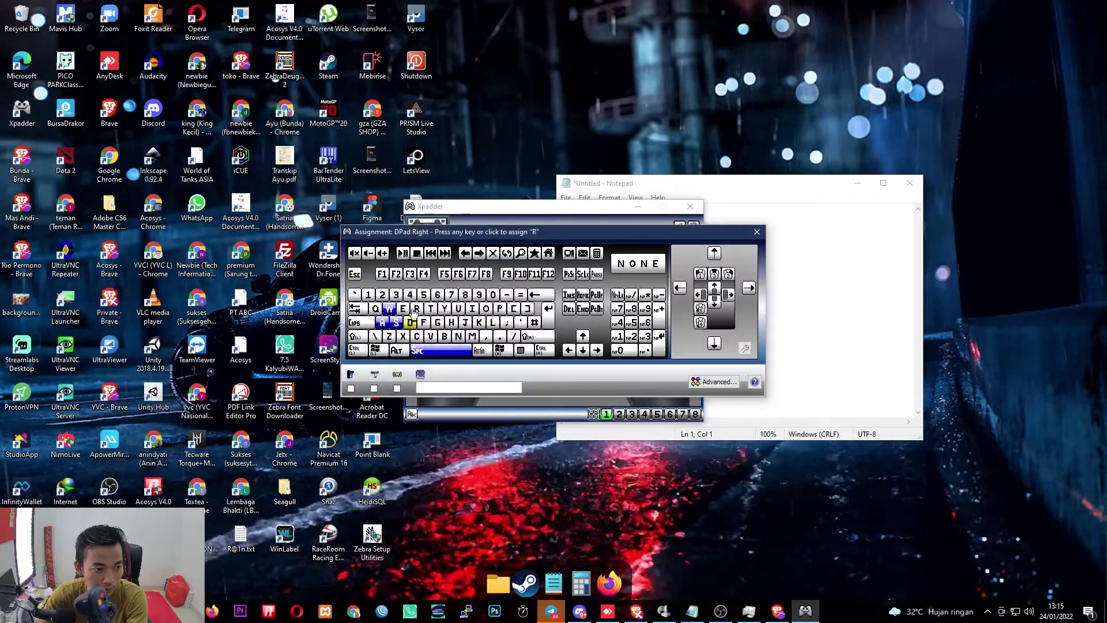
click(411, 321)
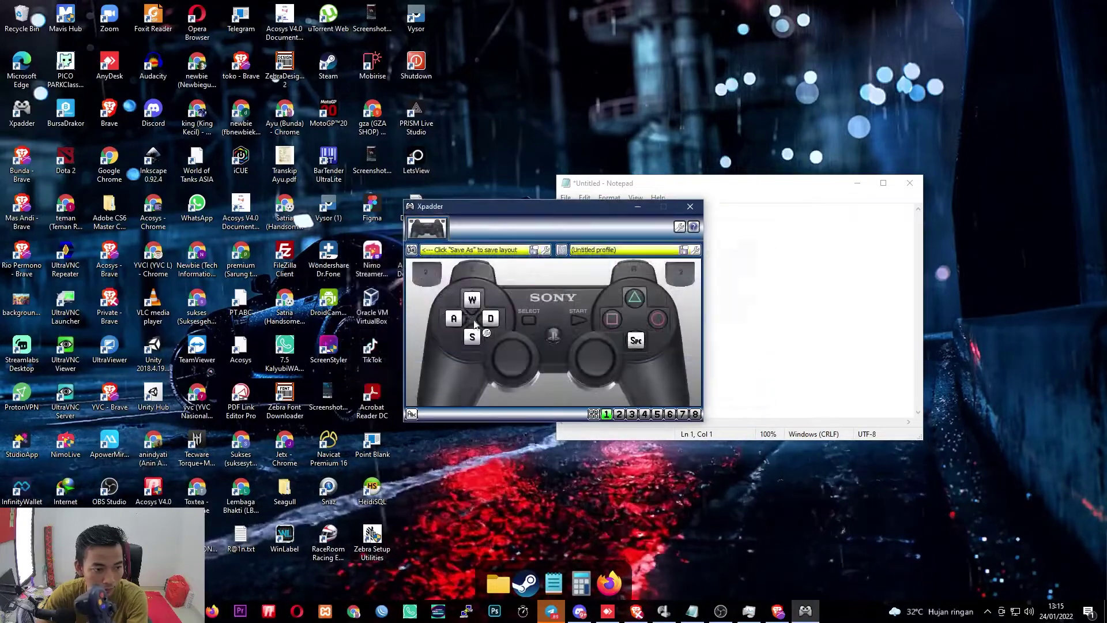
click(636, 342)
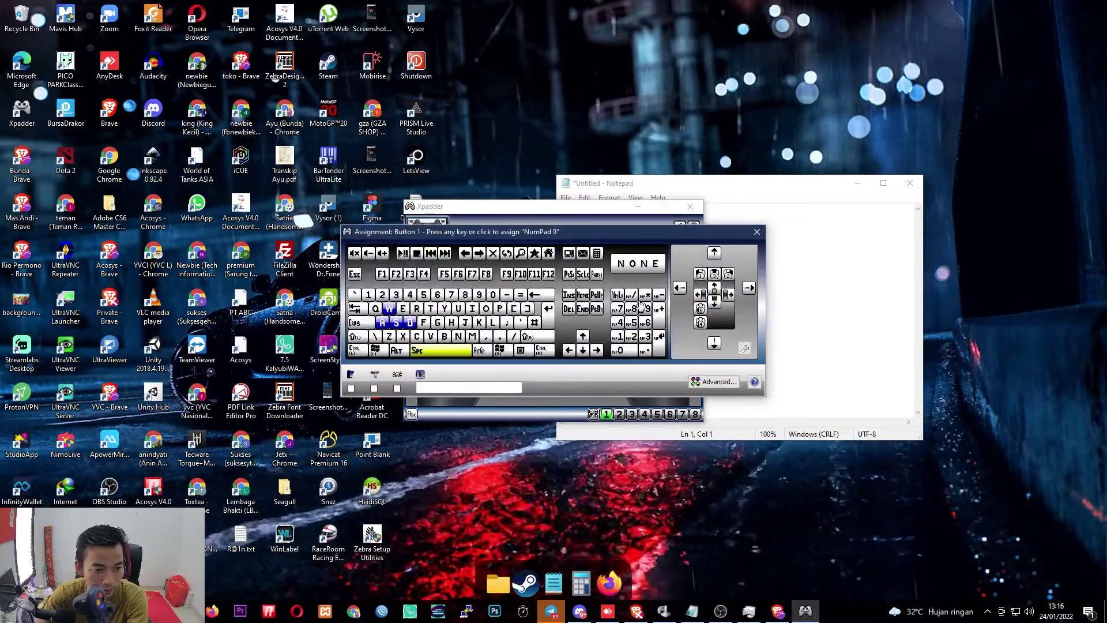
click(444, 351)
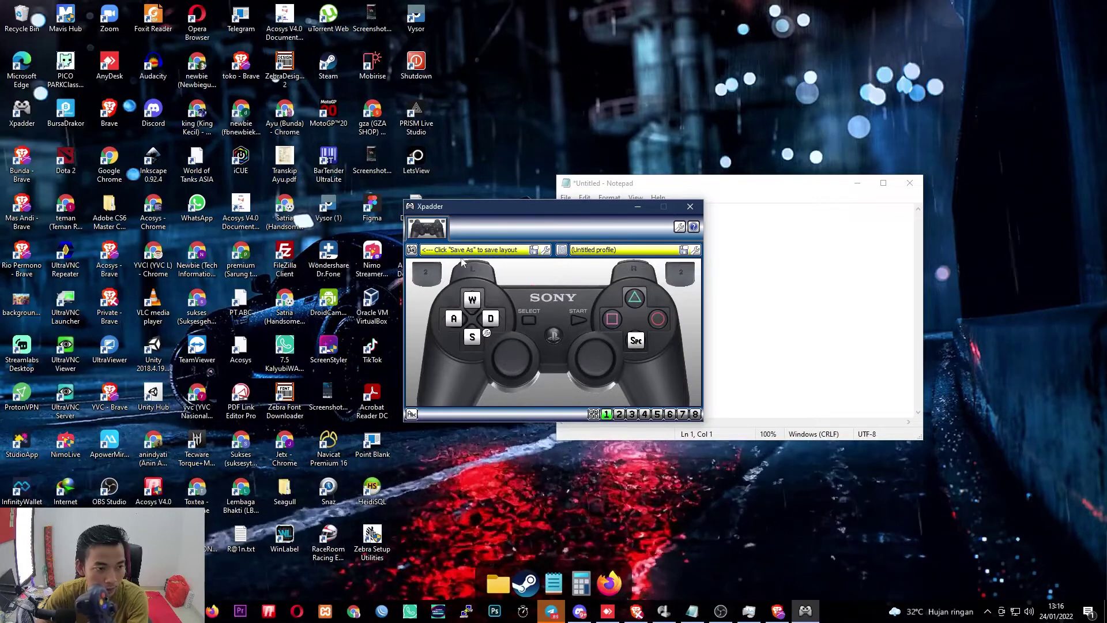
Try to save the controller layout as BOMB in the Xpadder folder under Program Files (x86)
click(534, 250)
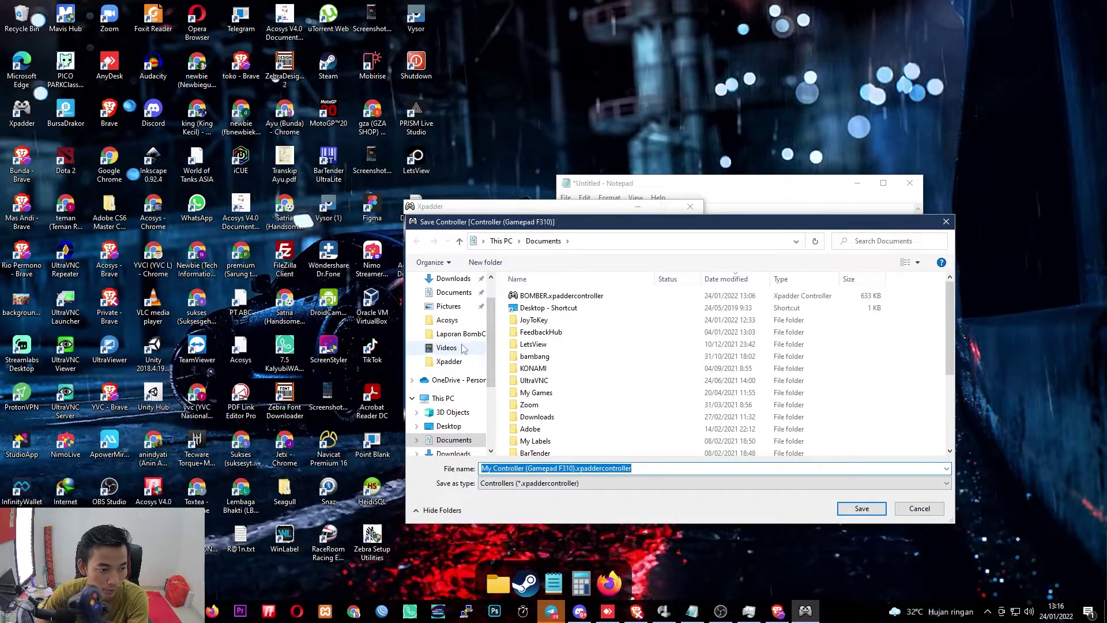
click(449, 361)
triple_click(572, 467)
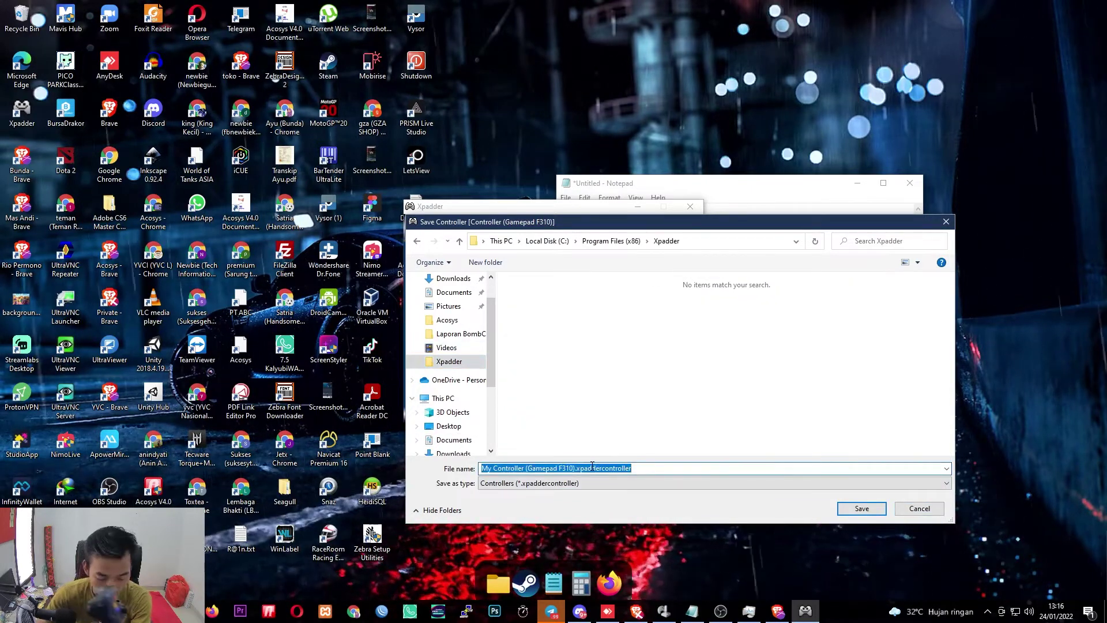
text(BOMB)
key(Return)
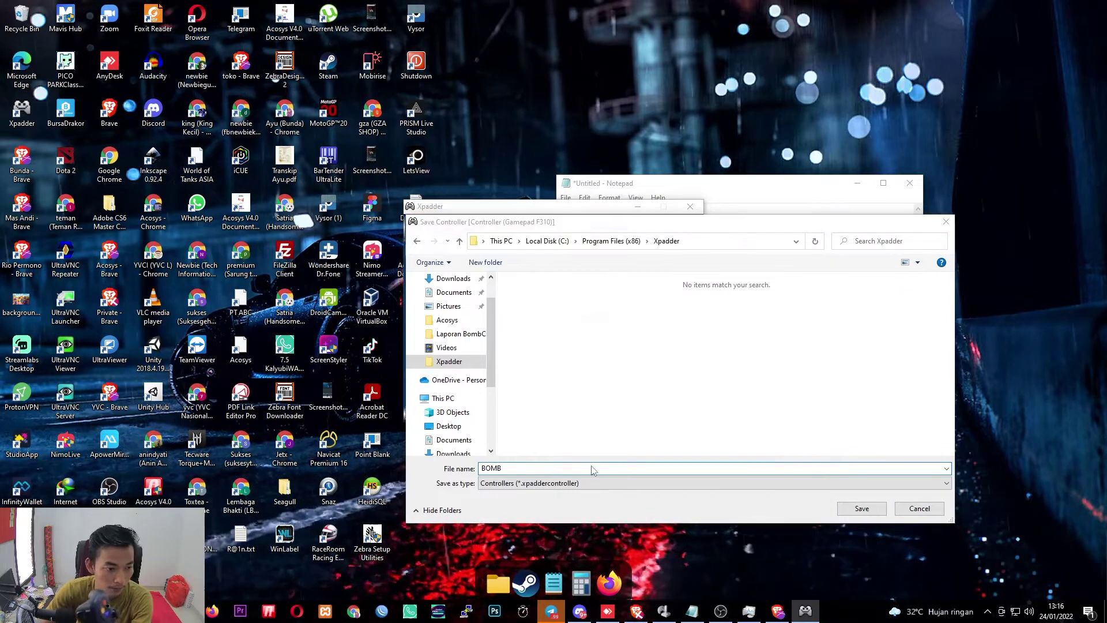
Save the controller layout as BOMB in the Documents folder and acknowledge its automatic selection for the gamepad
key(Return)
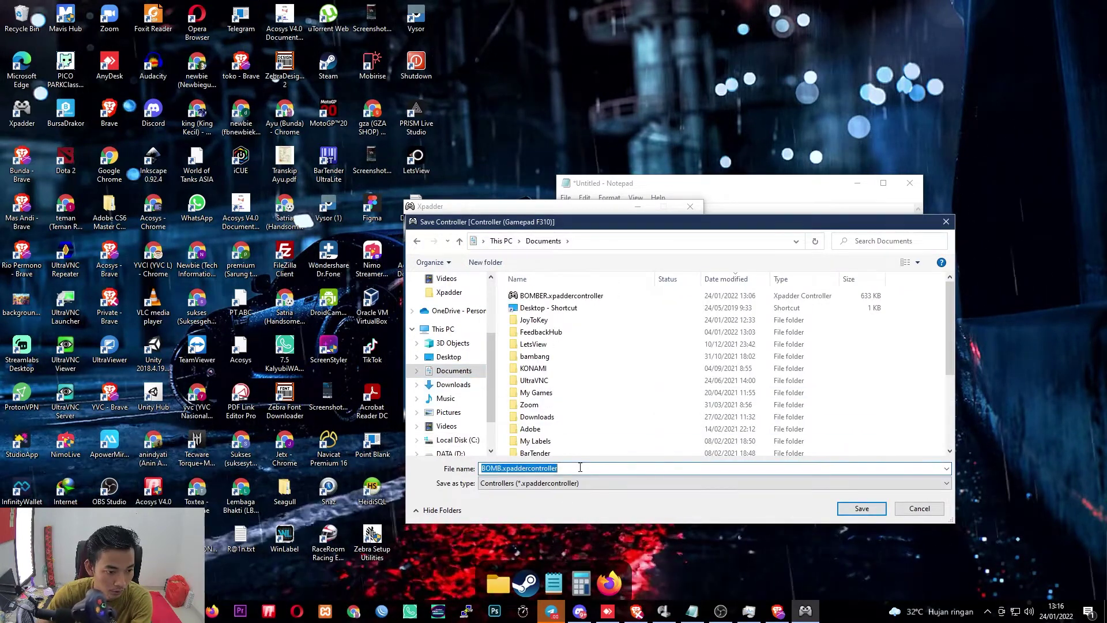
text(BOMB)
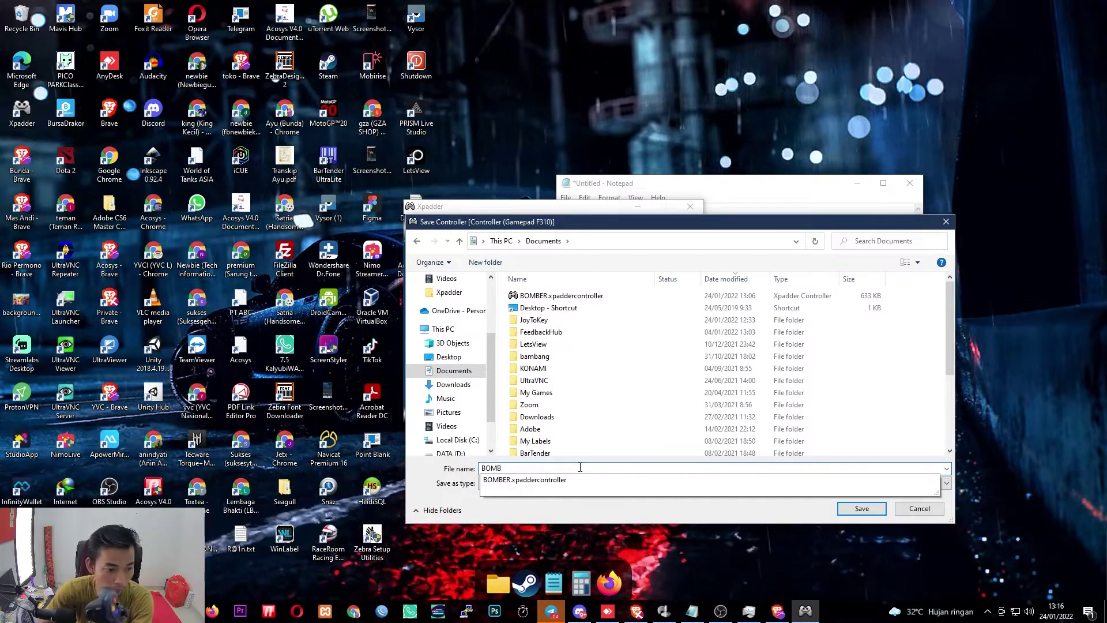
key(Return)
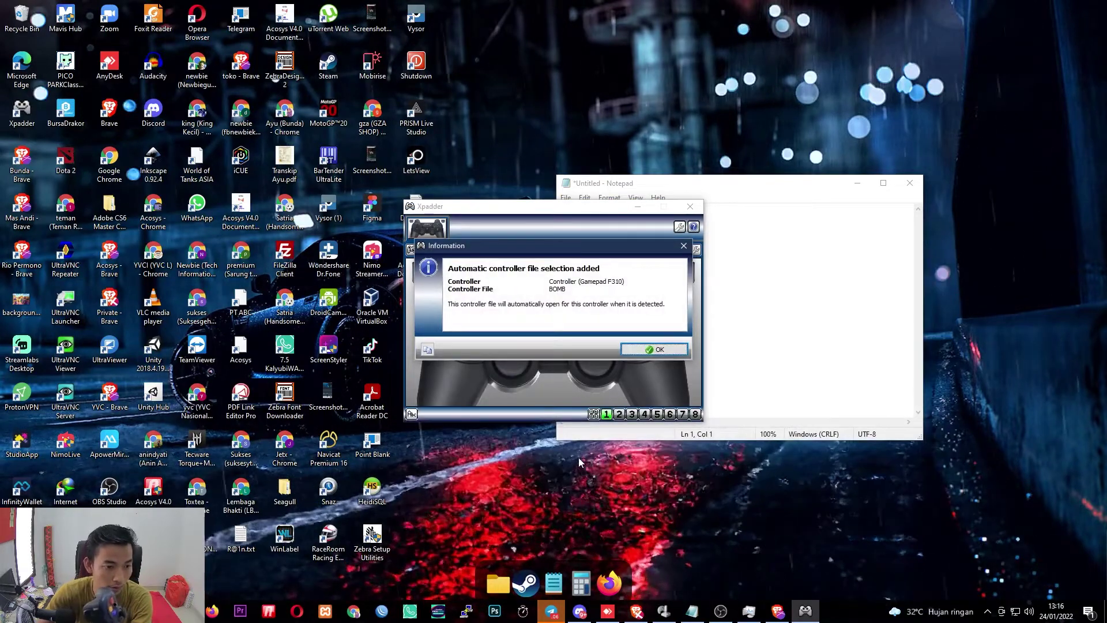
click(653, 350)
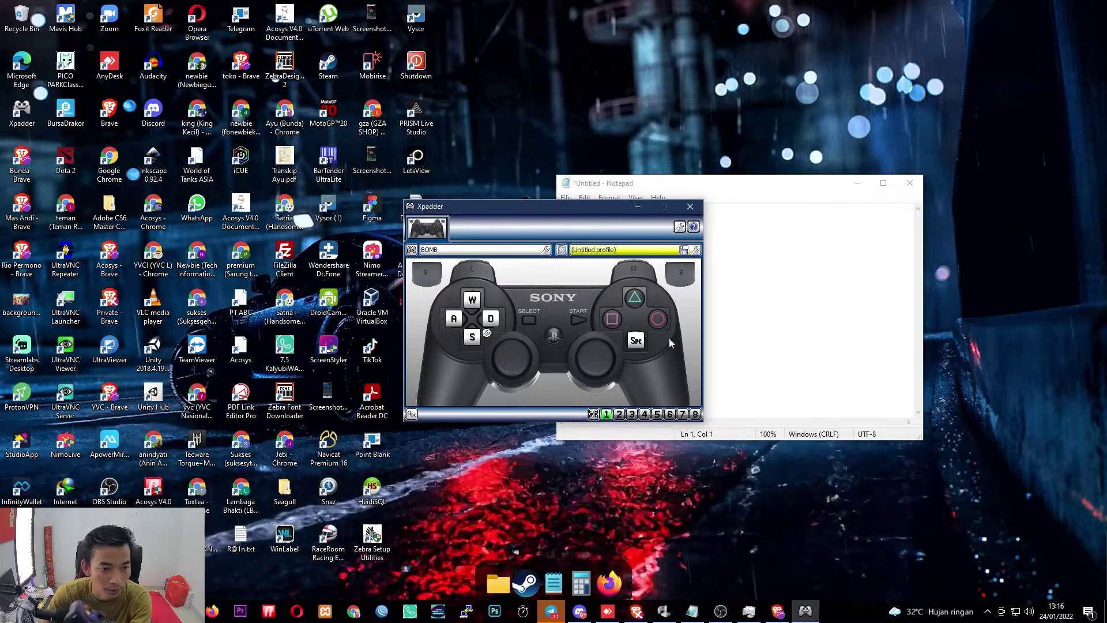
Test the gamepad mapping in the Notepad document by entering D, A, S, W and a space
click(759, 307)
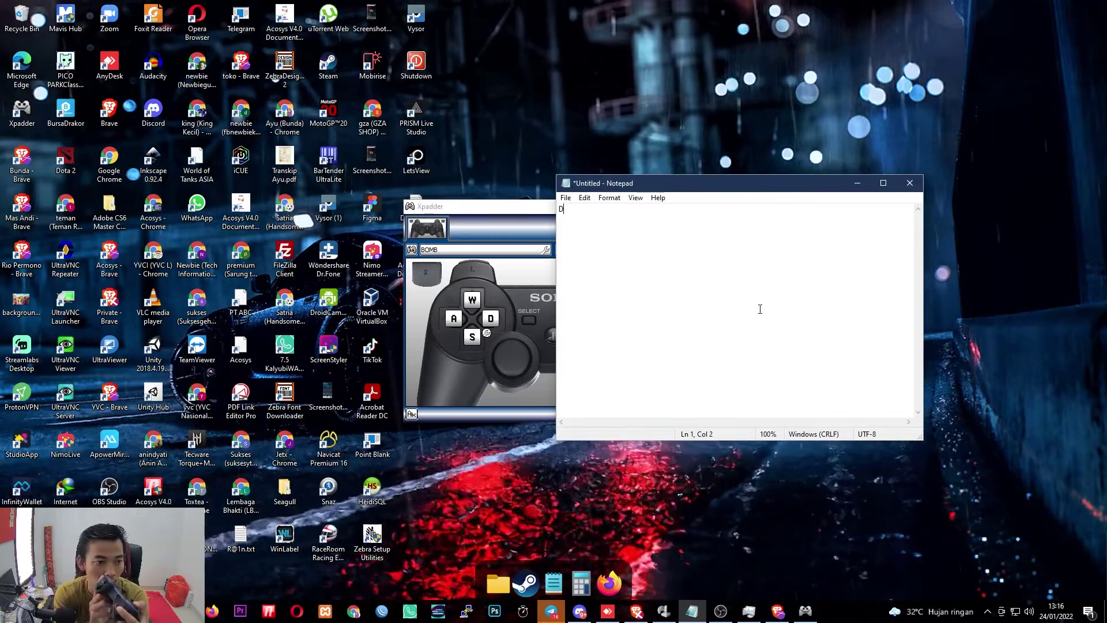
text(DA)
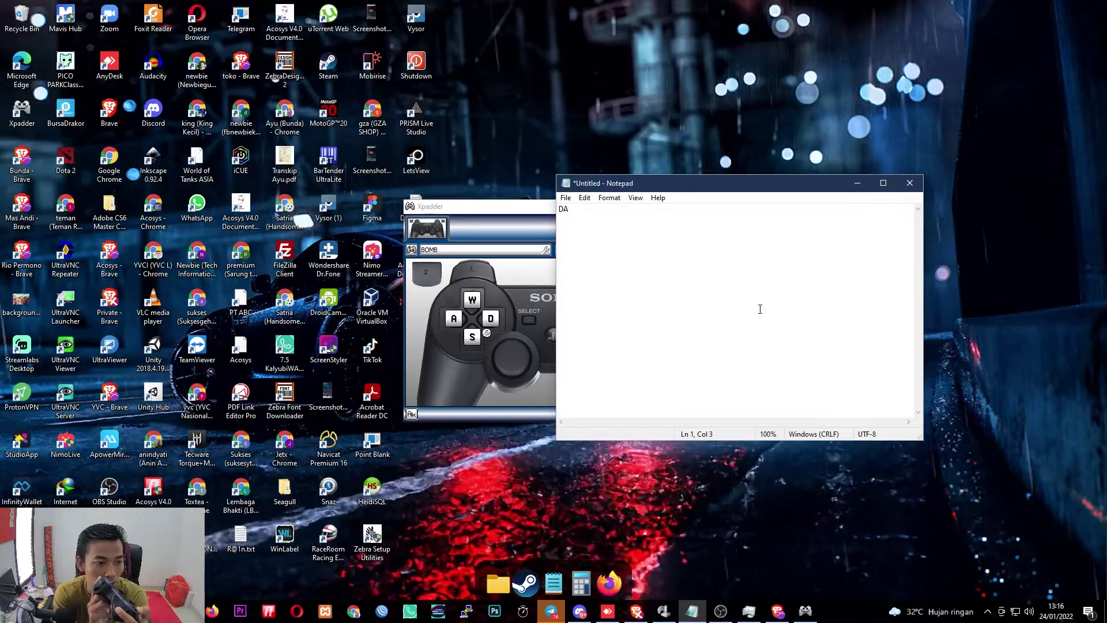
text(SW)
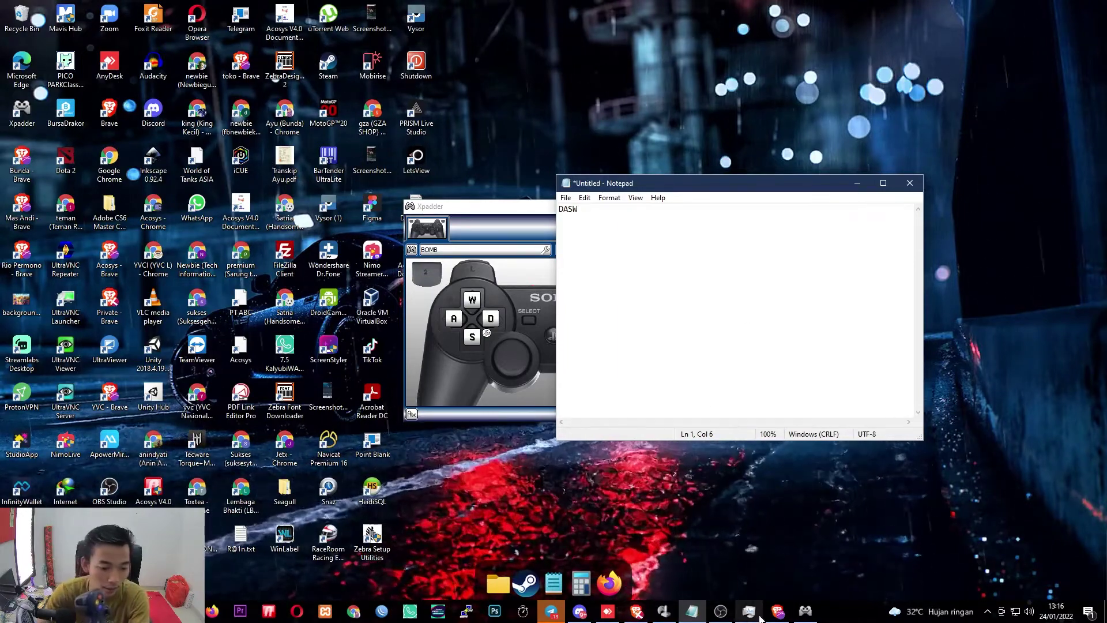
Switch to Bombcrypto in Brave, enter Adventure mode, and select stage 1-4
mouse_move(776, 616)
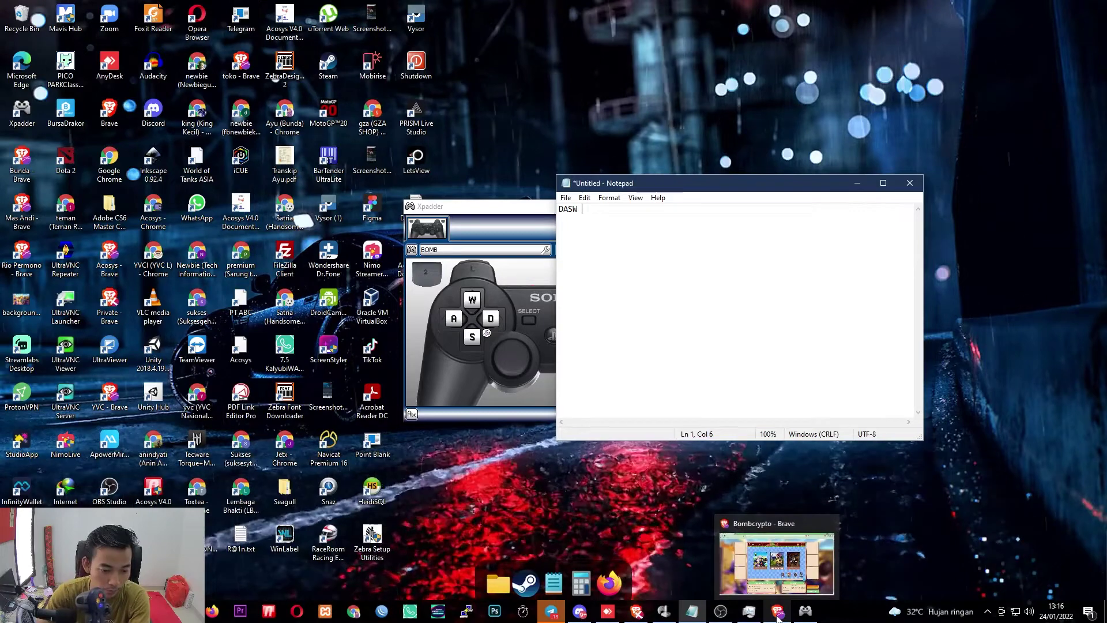
click(777, 615)
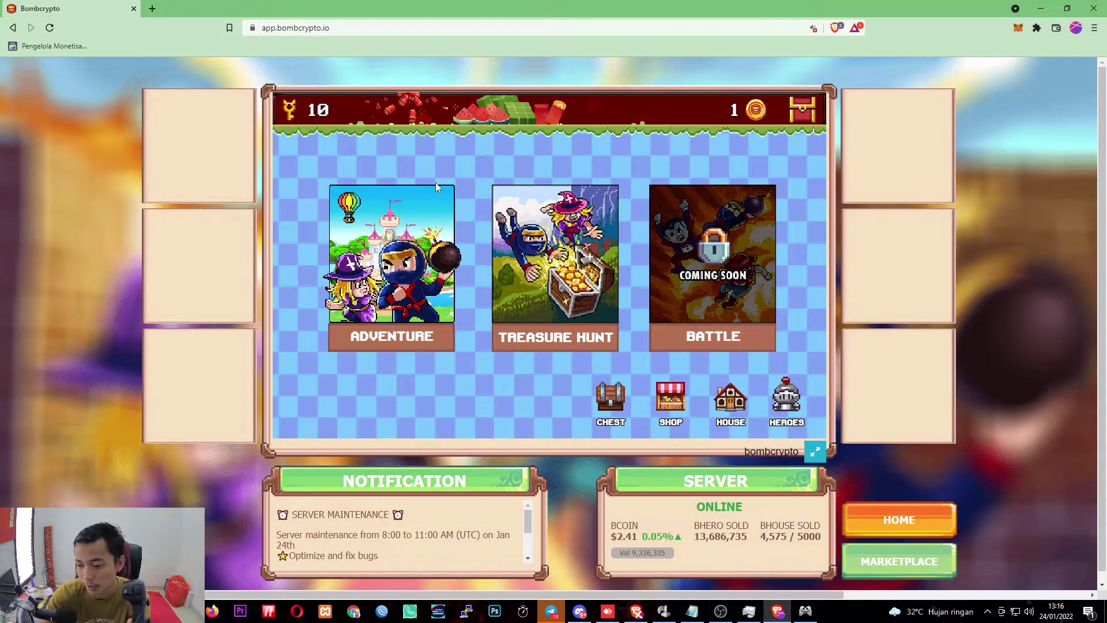
click(412, 261)
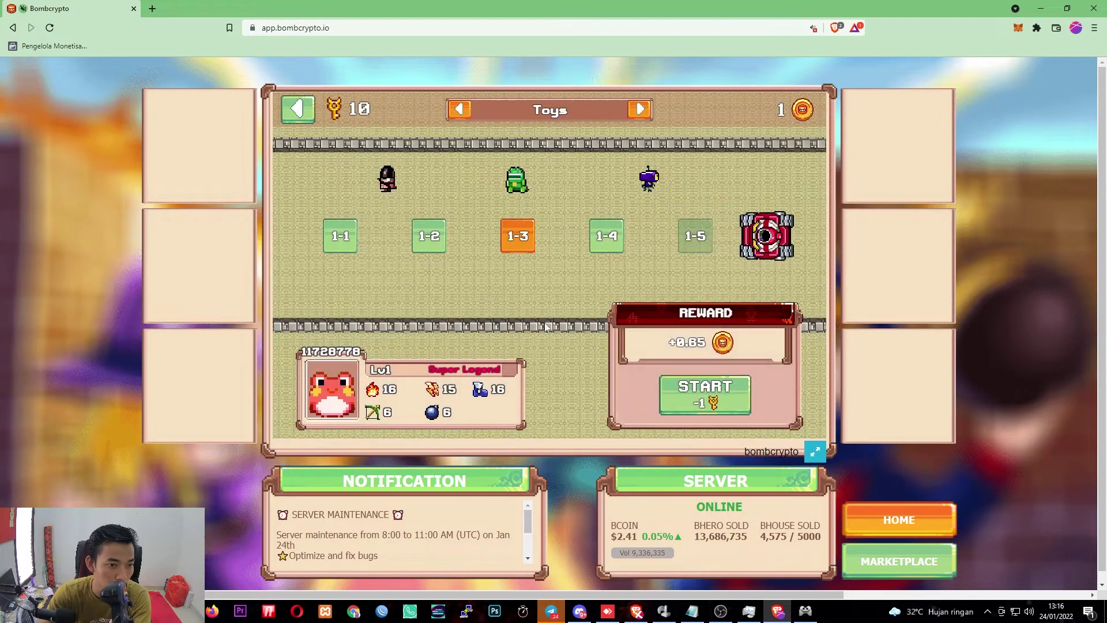
click(330, 386)
click(600, 155)
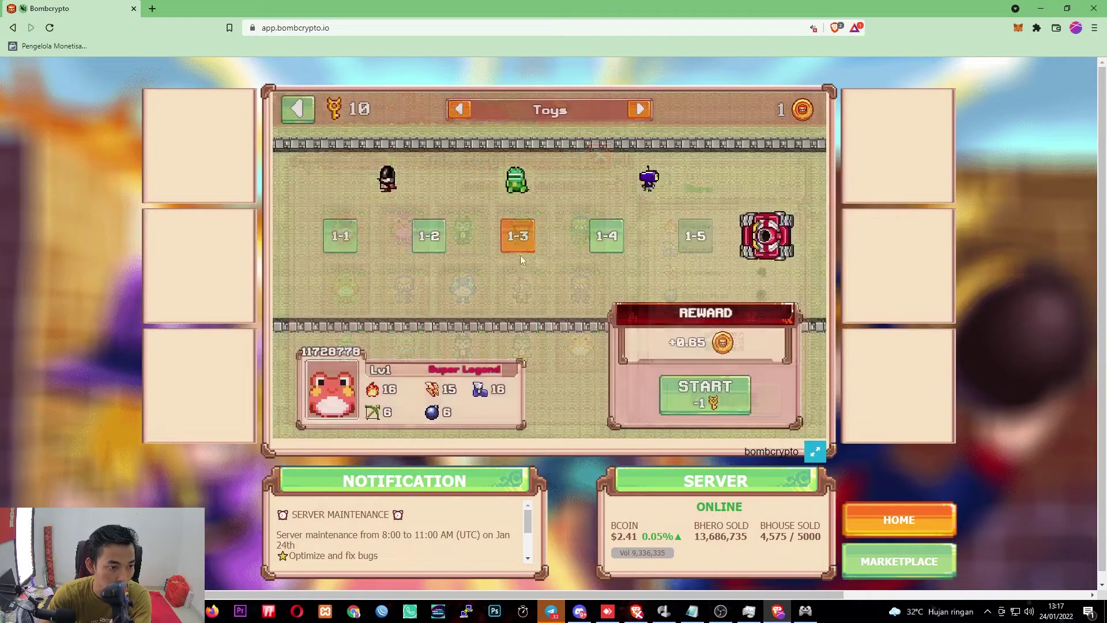
click(594, 237)
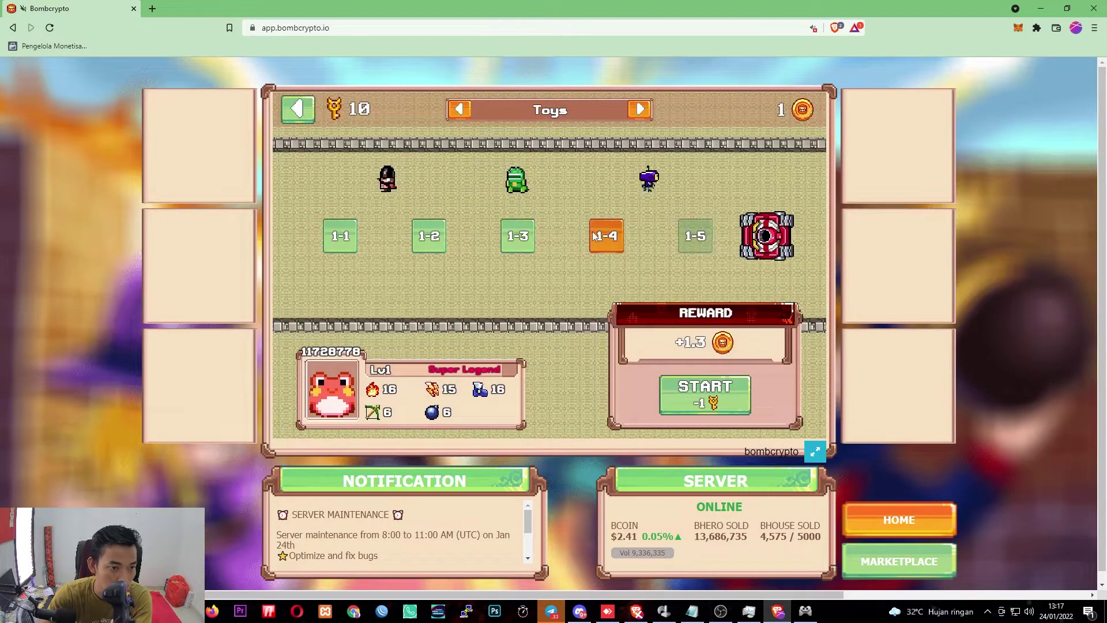
Examine the stats of the Epic frog and the Rare vampire heroes in the inventory
click(337, 394)
click(407, 253)
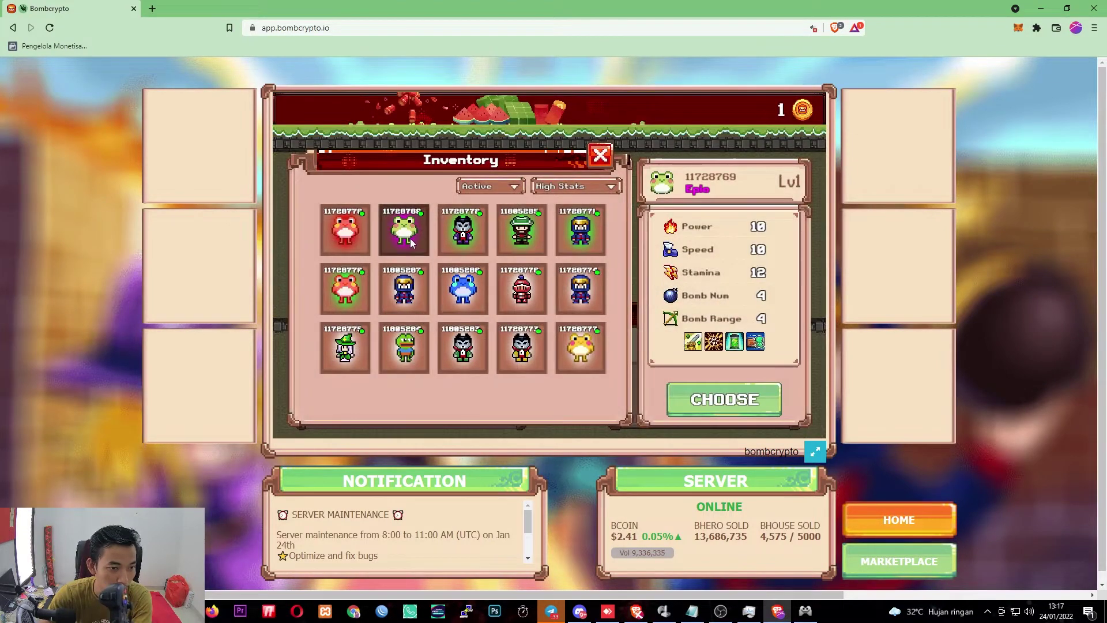
click(463, 227)
click(600, 155)
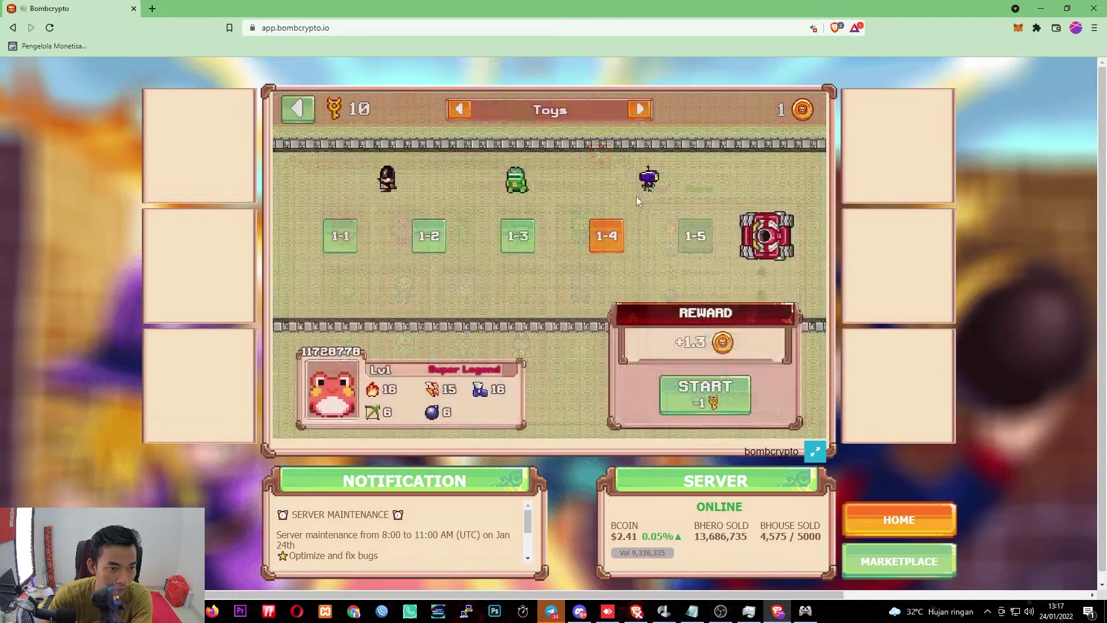
Choose the Rare vampire with Power 6 as the active hero and start stage 1-4
click(418, 381)
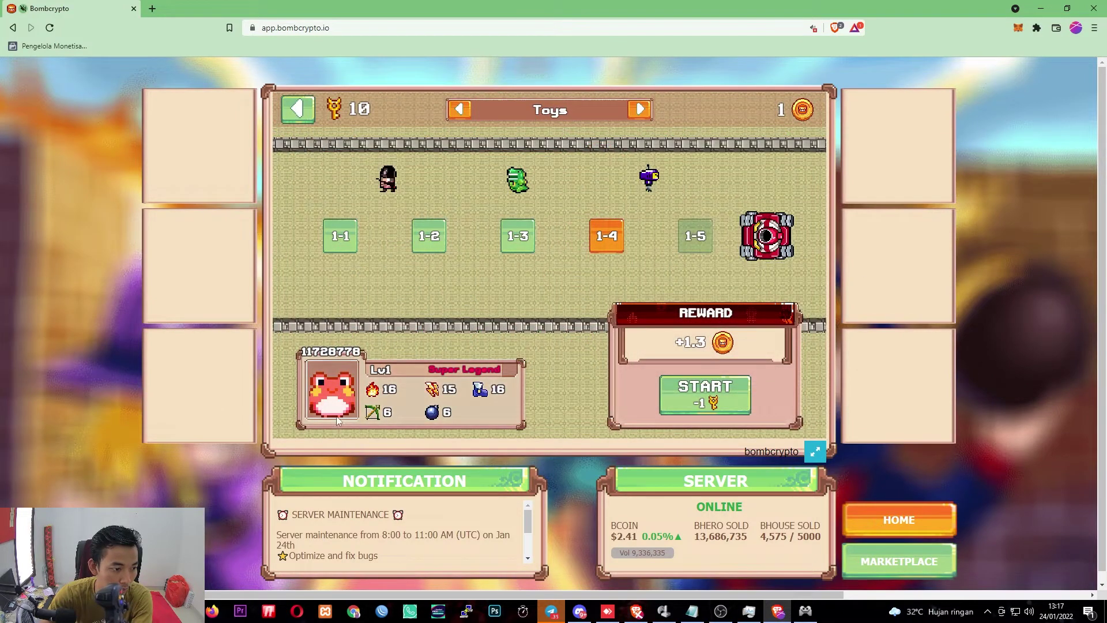
click(470, 237)
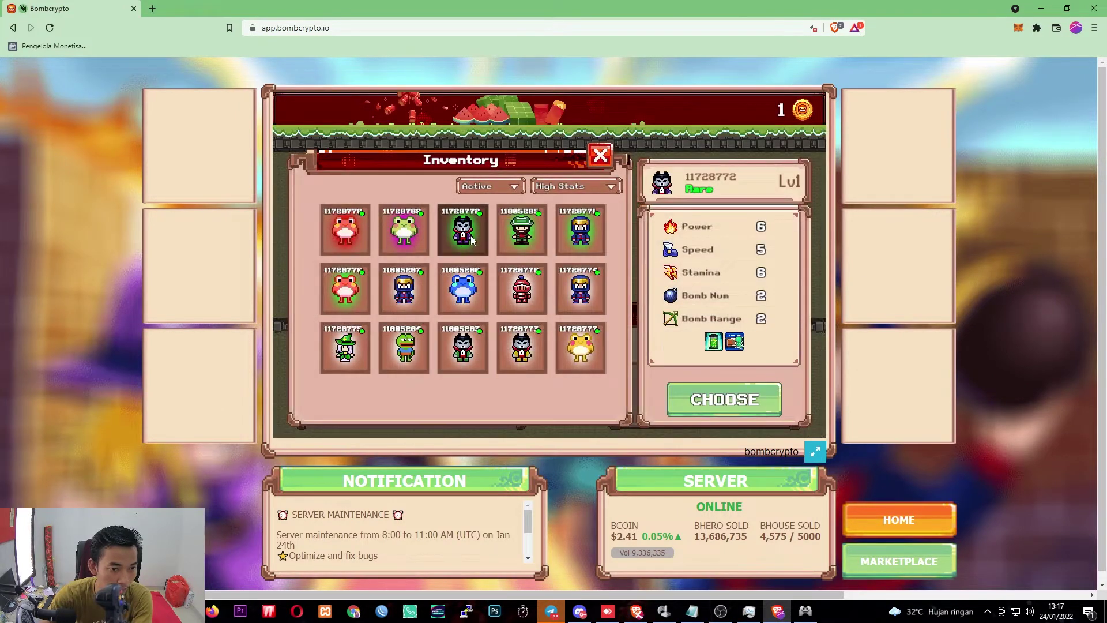
click(471, 238)
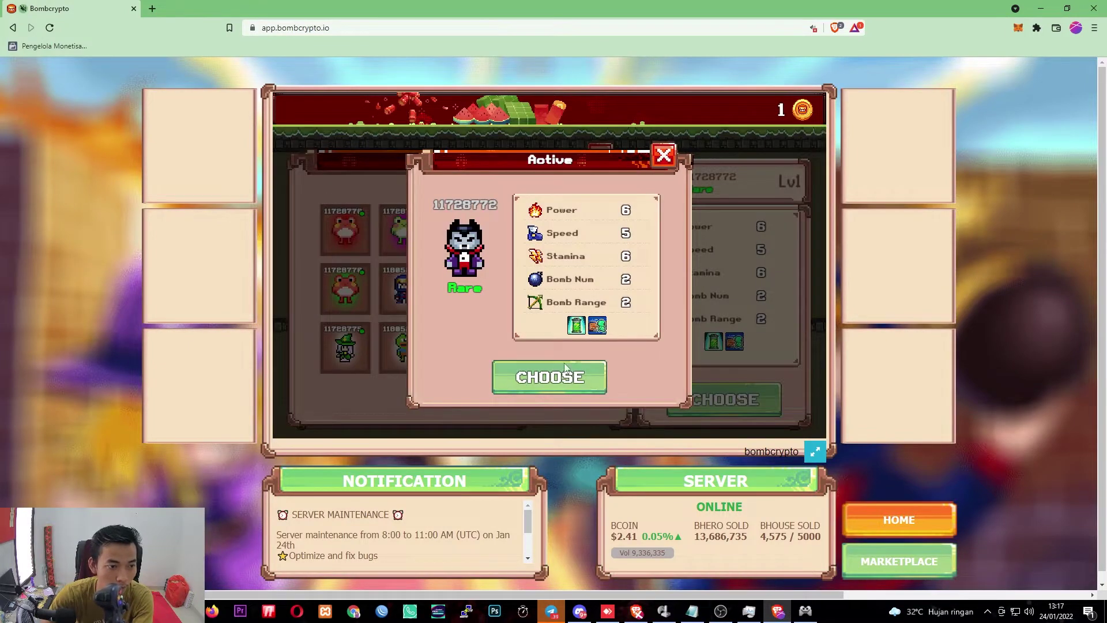
click(564, 379)
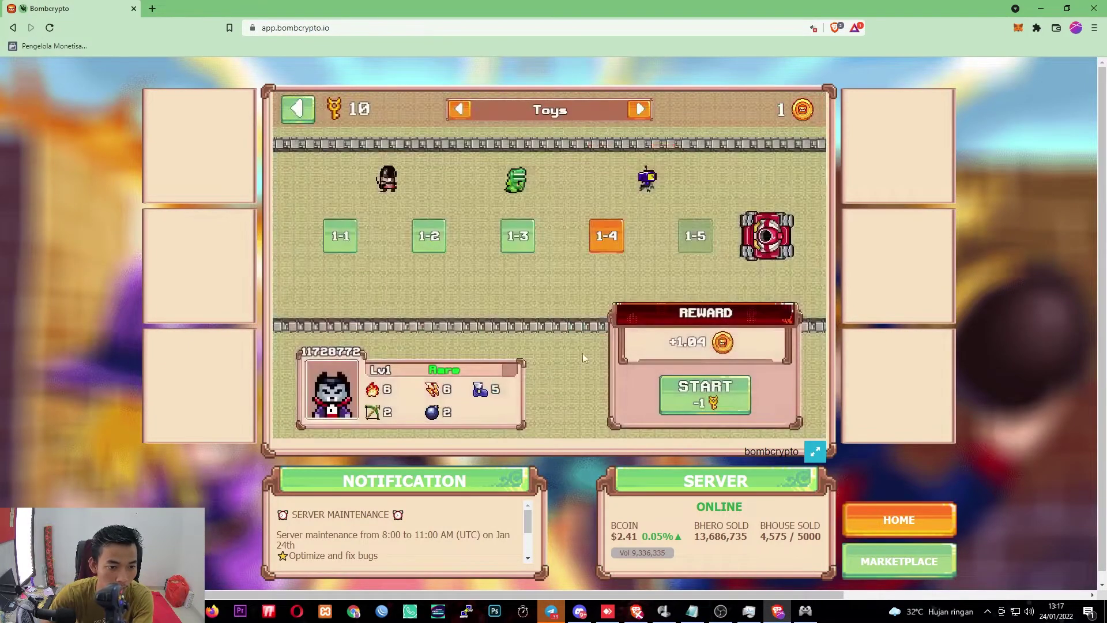
click(703, 395)
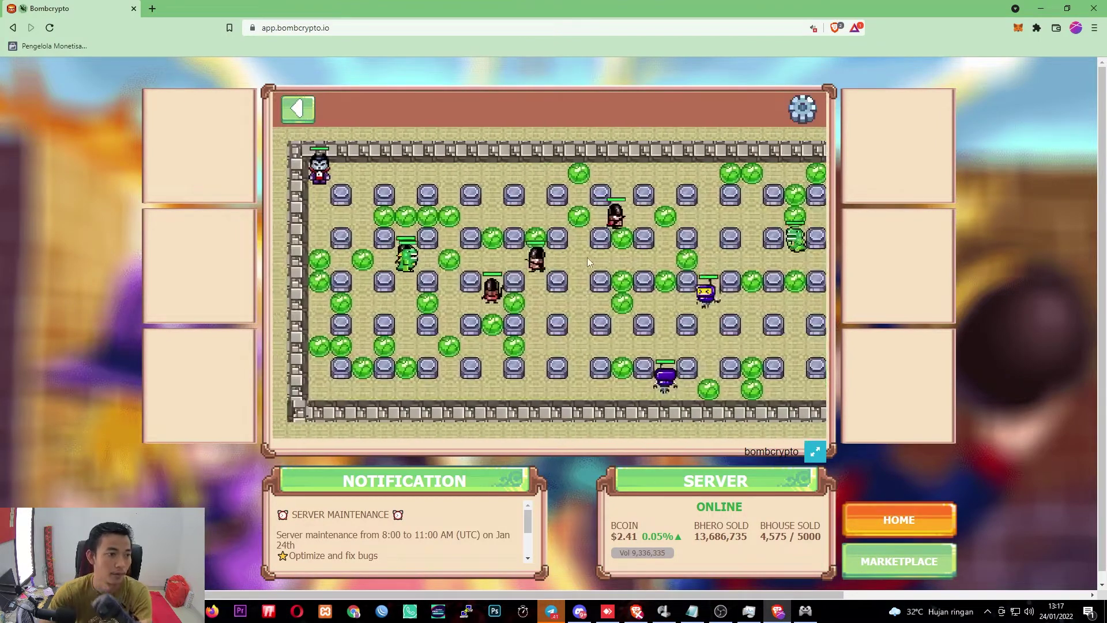